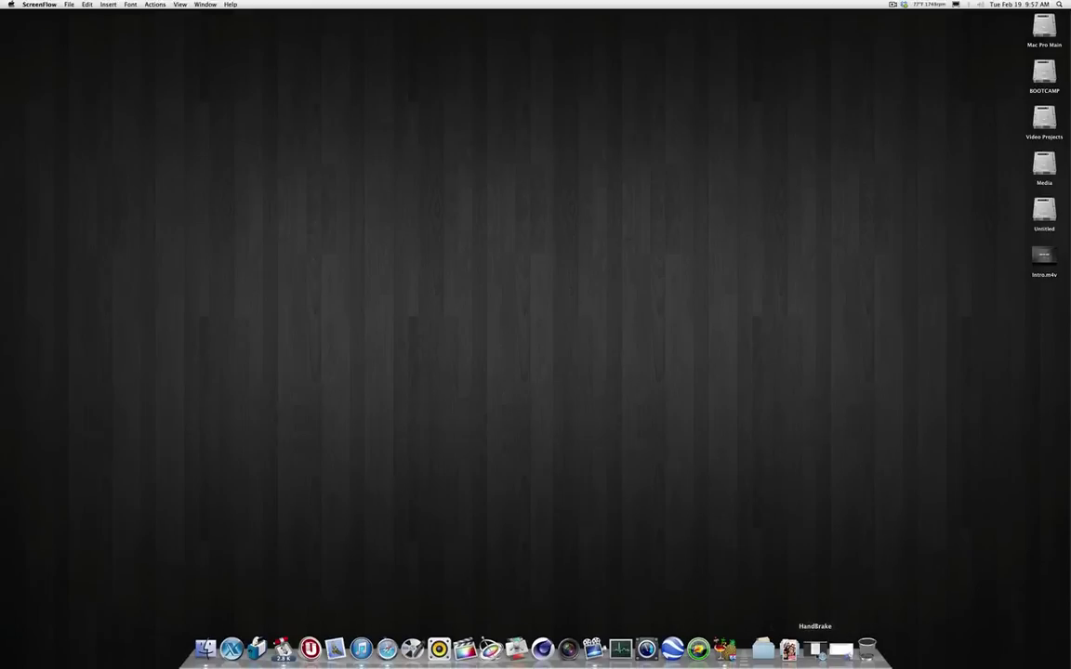
# Step: Bring back Safari's handbrake.fr page and highlight the Mac OS, Windows and Ubuntu download blocks
pyautogui.click(815, 651)
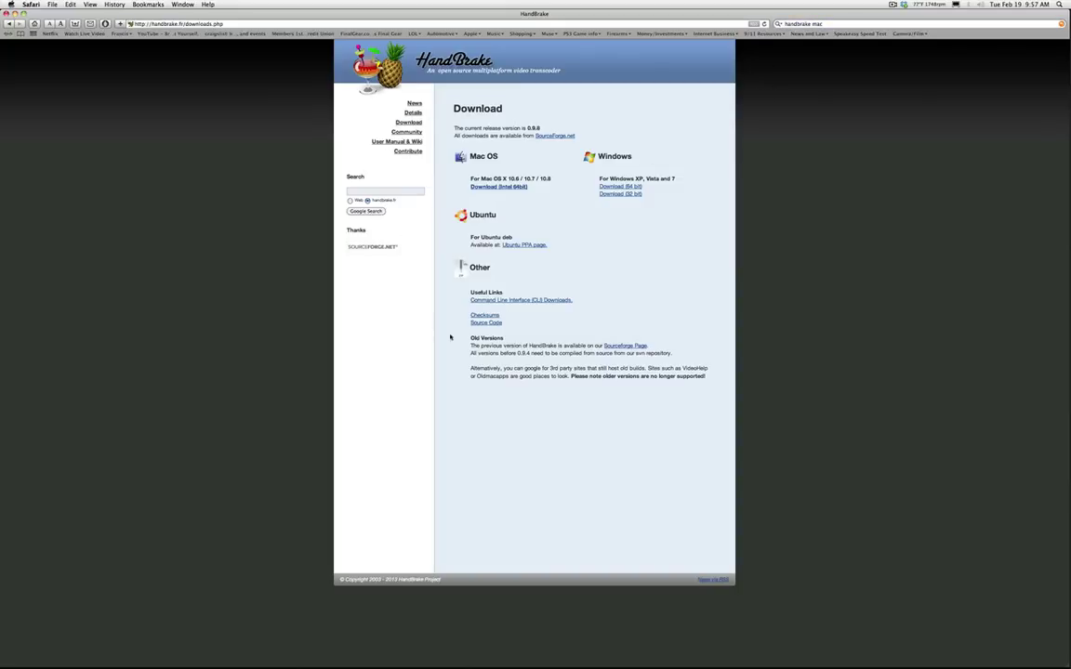
pyautogui.moveTo(456, 175); pyautogui.dragTo(628, 196)
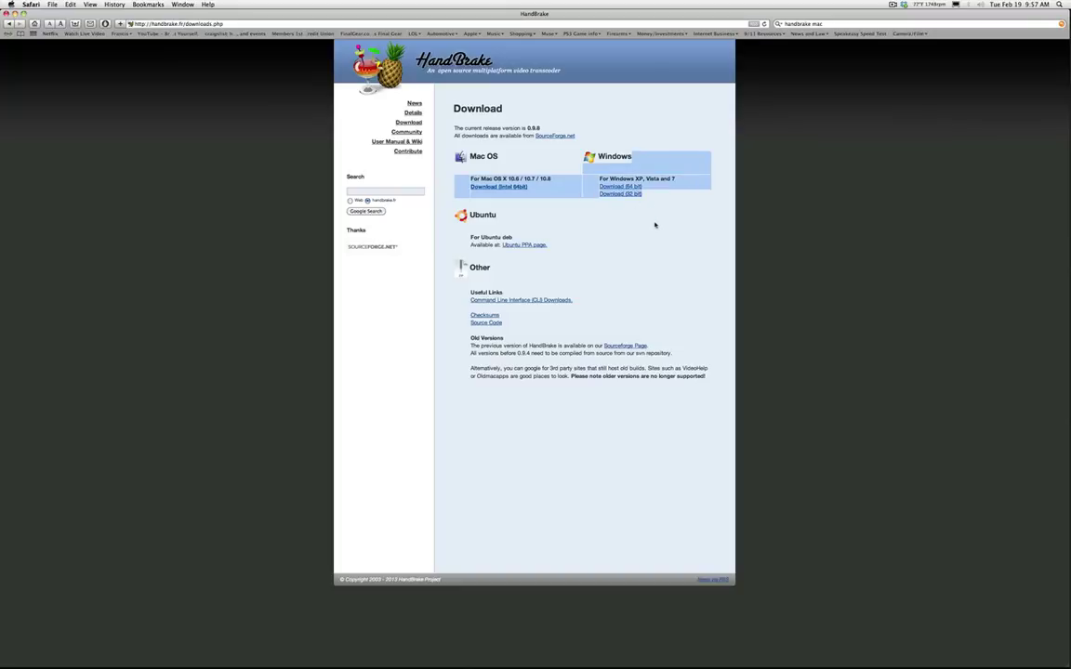
pyautogui.click(656, 225)
pyautogui.moveTo(452, 227); pyautogui.dragTo(542, 243)
pyautogui.click(627, 273)
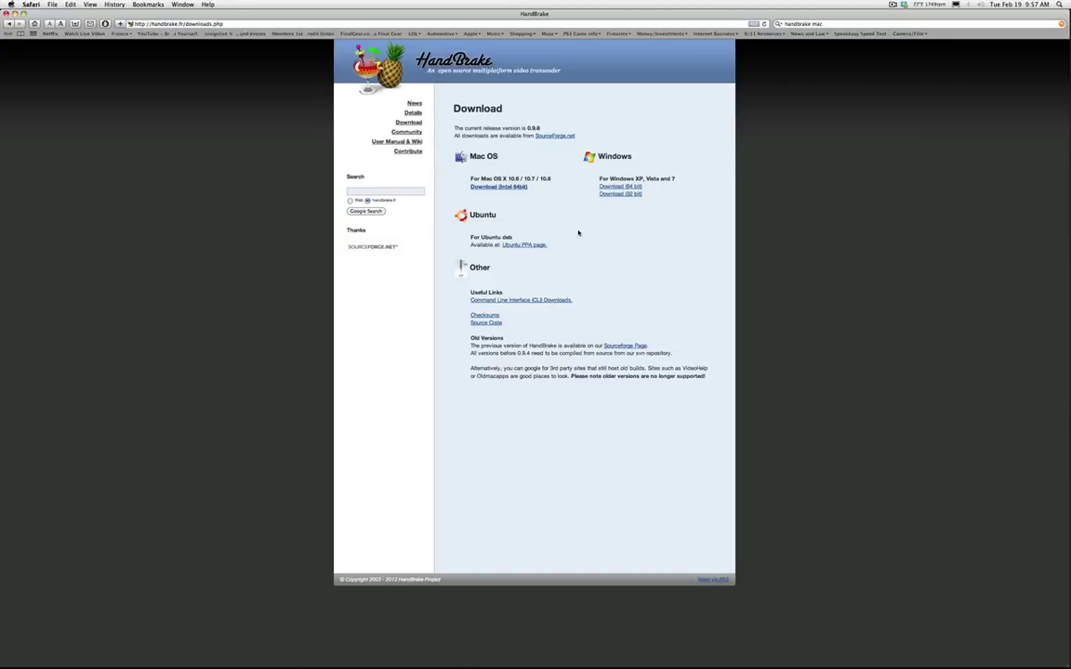
pyautogui.tripleClick(547, 195)
pyautogui.click(485, 196)
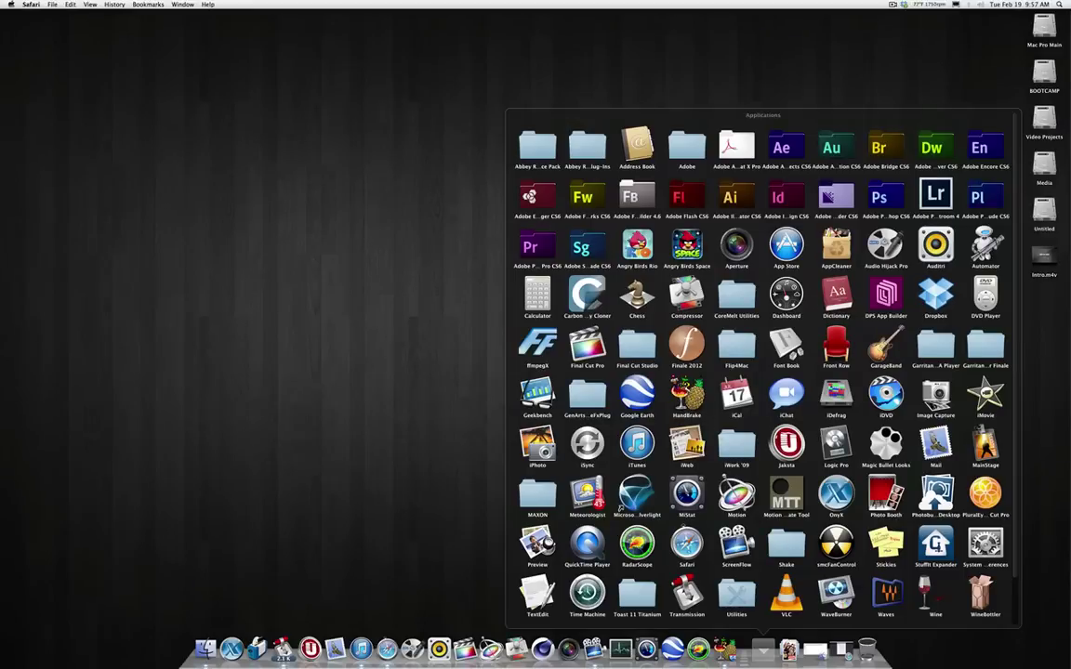
# Step: Bring the HandBrake window forward and nudge it slightly right and down
pyautogui.click(686, 395)
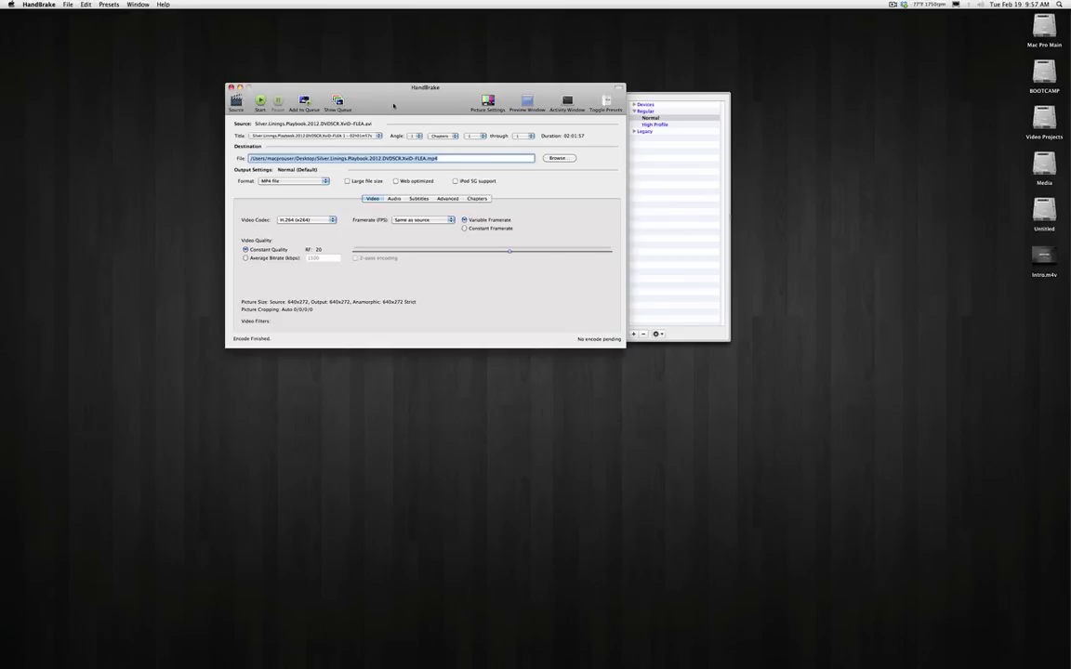
pyautogui.moveTo(413, 92); pyautogui.dragTo(454, 106)
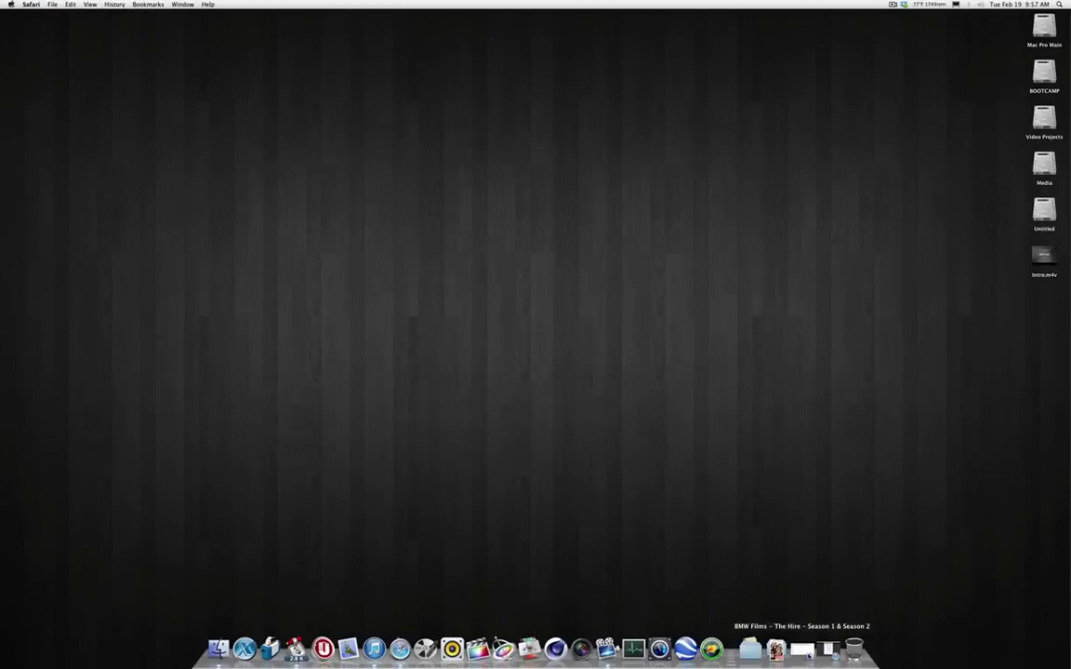
# Step: Open the BMW Films – The Hire folder and select the S1E1 Ambush episode
pyautogui.click(805, 653)
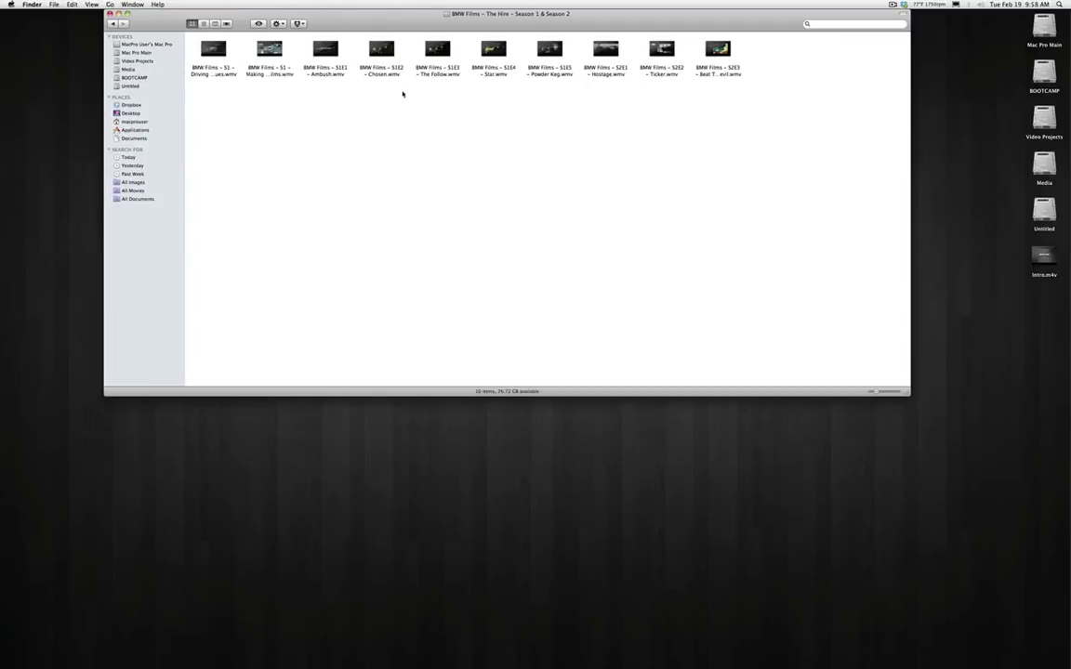
pyautogui.moveTo(387, 14)
pyautogui.mouseDown()
pyautogui.moveTo(385, 39)
pyautogui.moveTo(396, 15)
pyautogui.mouseUp()
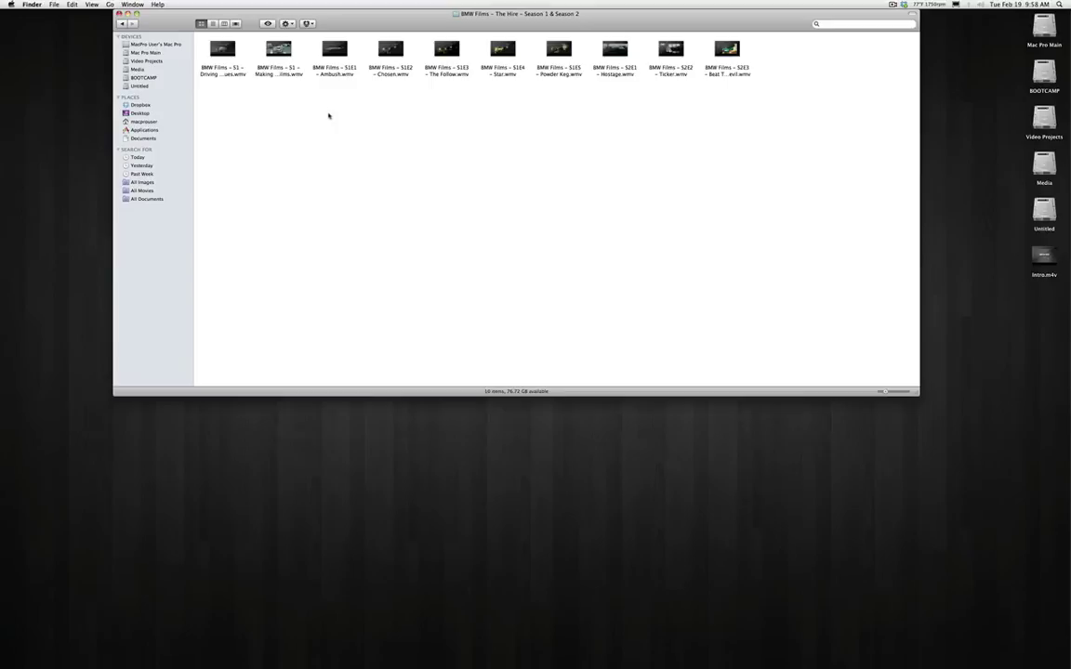
pyautogui.moveTo(293, 104); pyautogui.dragTo(297, 39)
pyautogui.moveTo(334, 48)
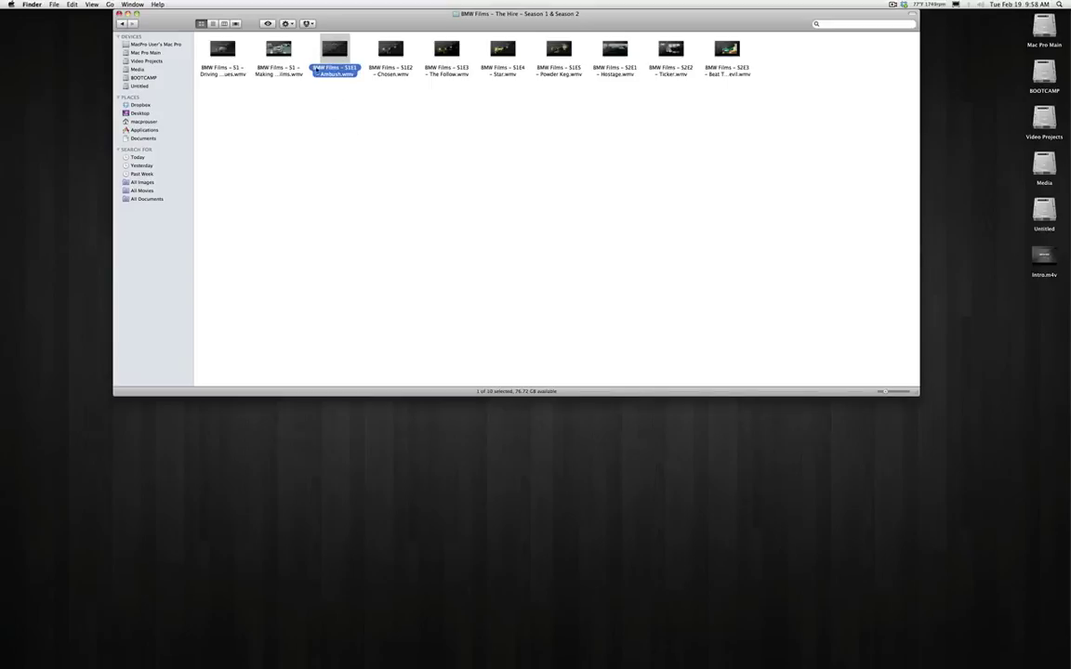
# Step: Launch HandBrake and load BMW Films – S1E1 – Ambush.wmv from Media > Movies > BMW Films as source
pyautogui.moveTo(776, 656)
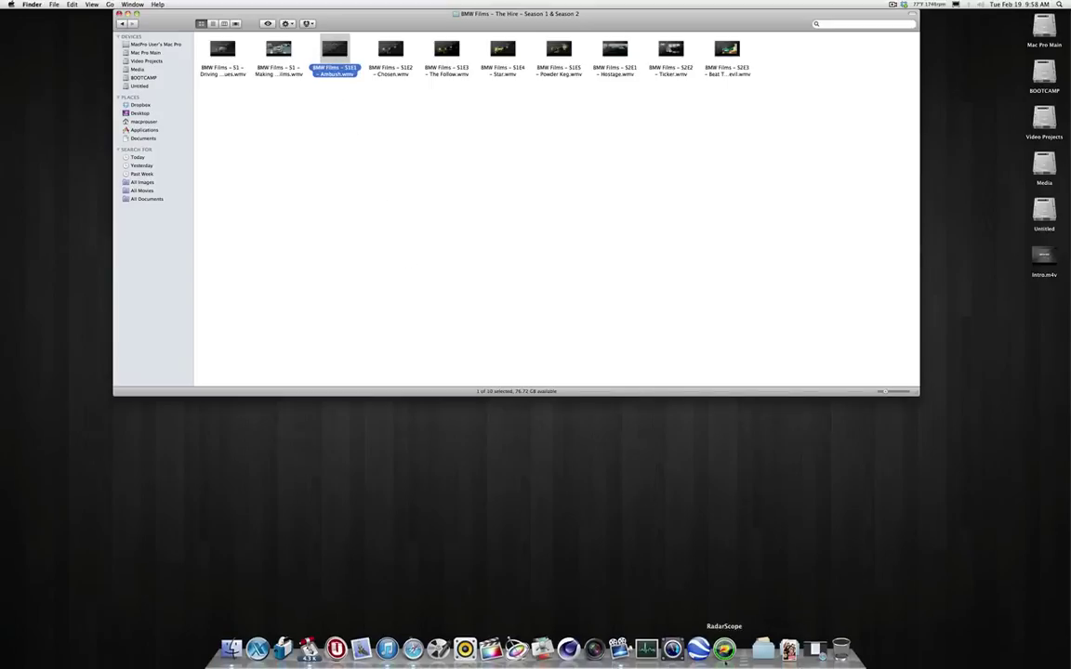
pyautogui.click(763, 649)
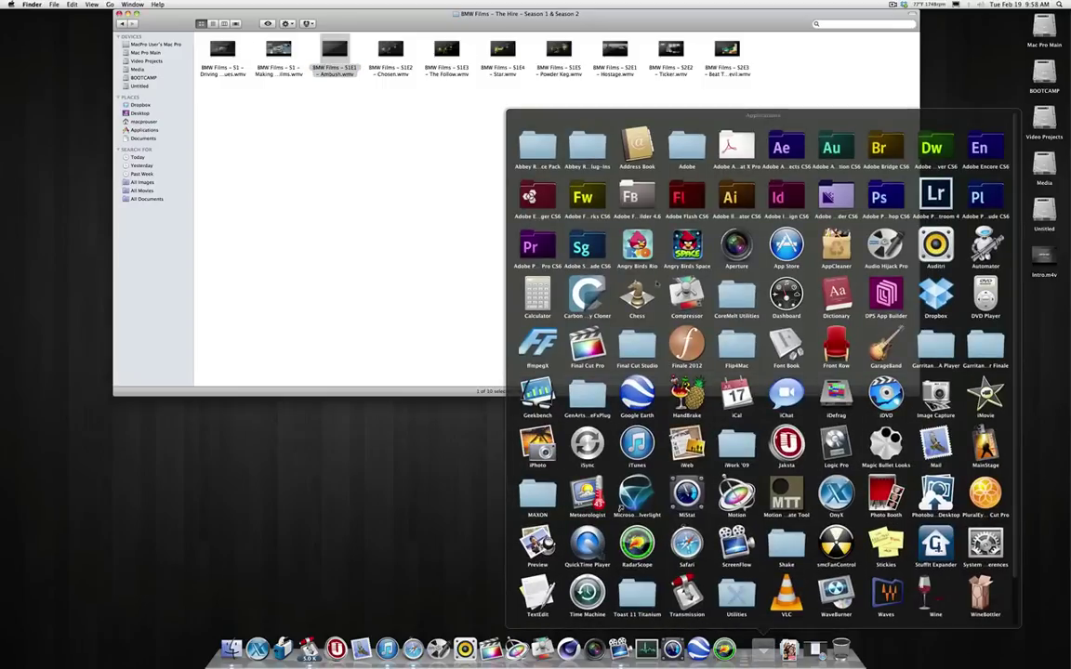
pyautogui.click(686, 395)
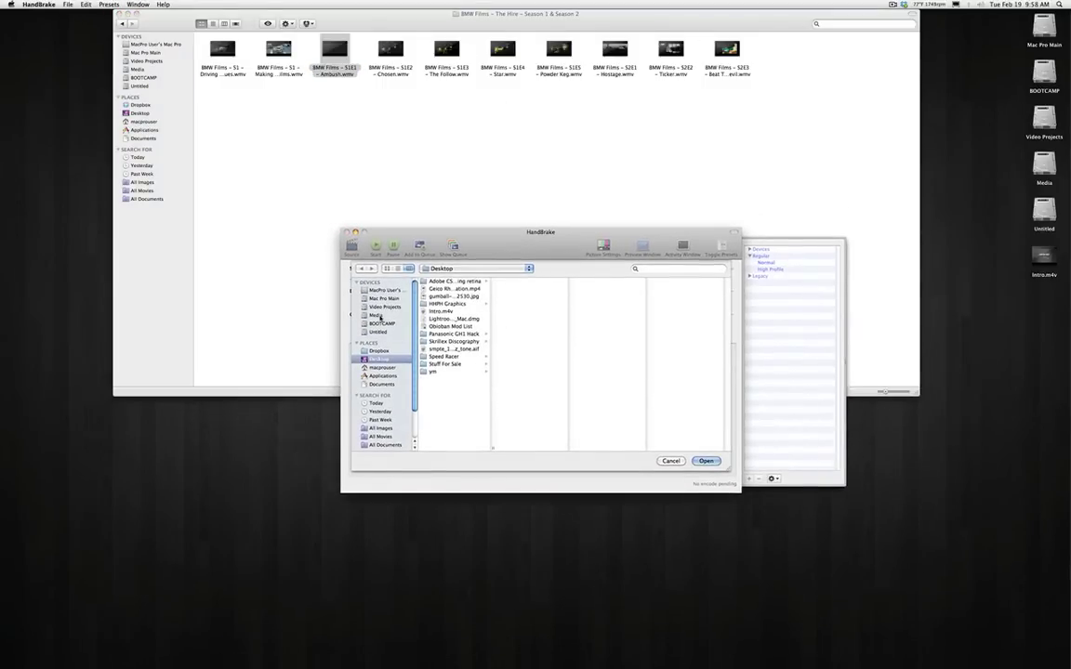
pyautogui.click(378, 316)
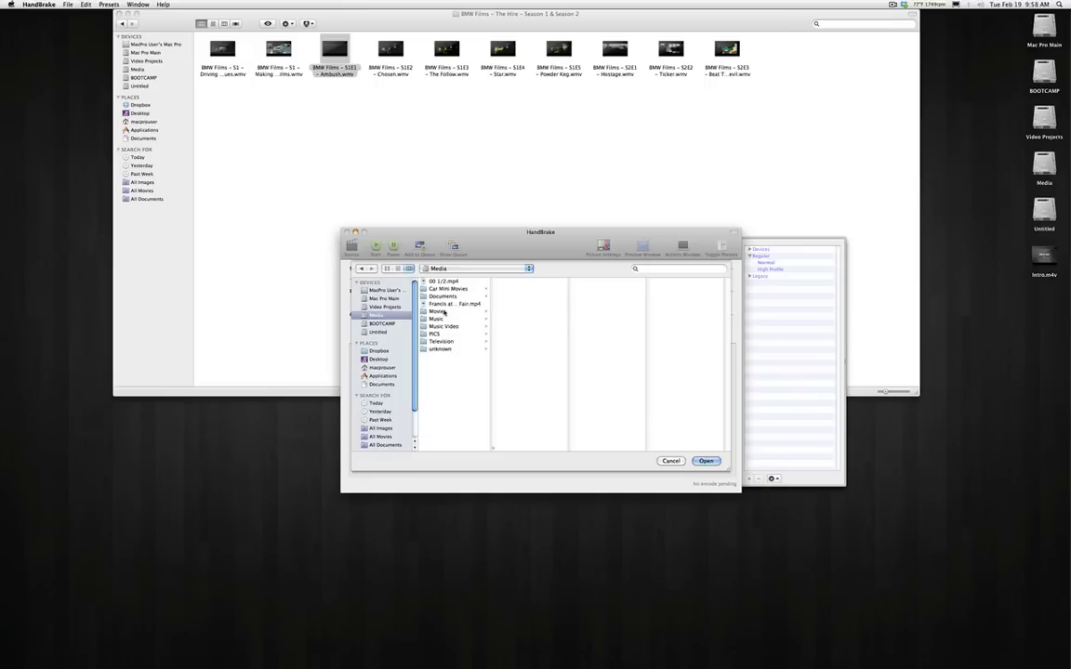
pyautogui.click(478, 311)
pyautogui.click(524, 320)
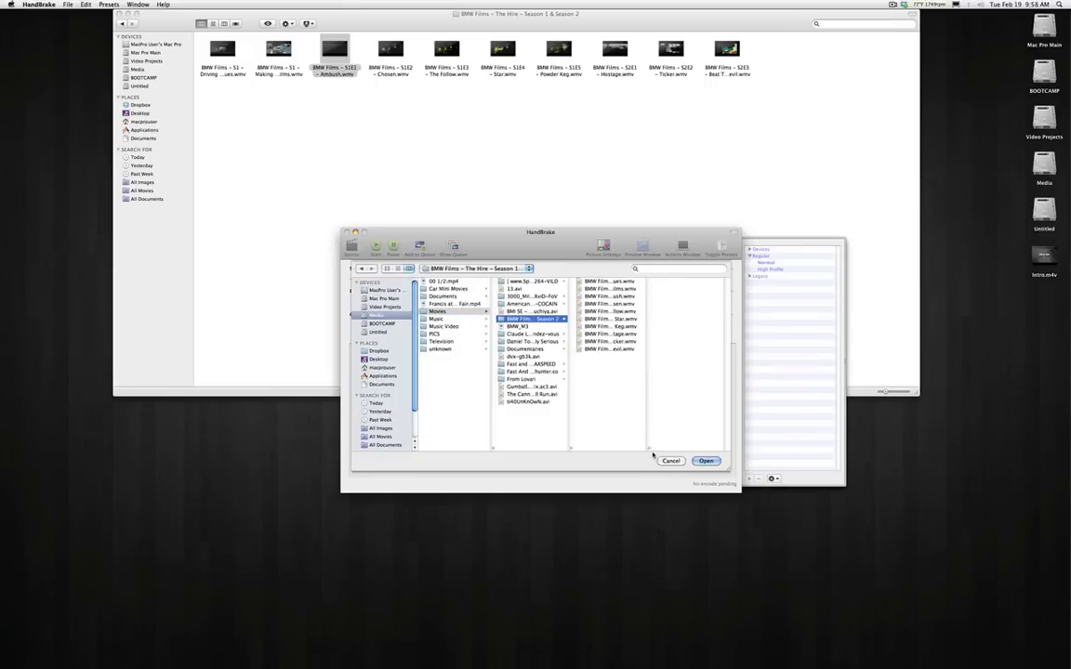
pyautogui.moveTo(648, 447); pyautogui.dragTo(675, 451)
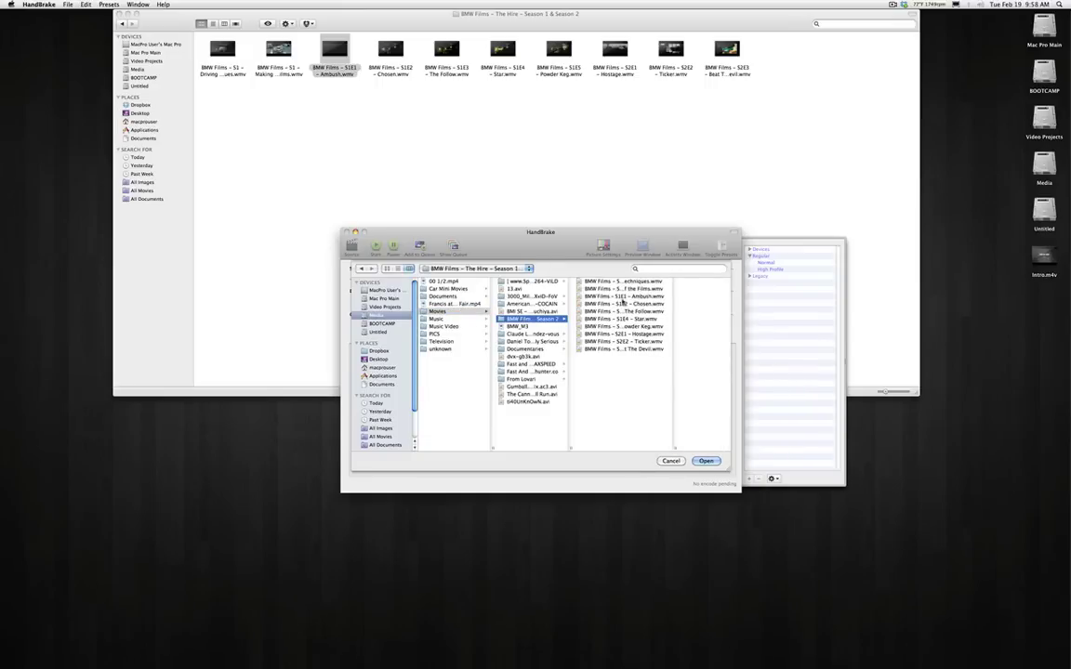
pyautogui.click(621, 296)
pyautogui.click(706, 461)
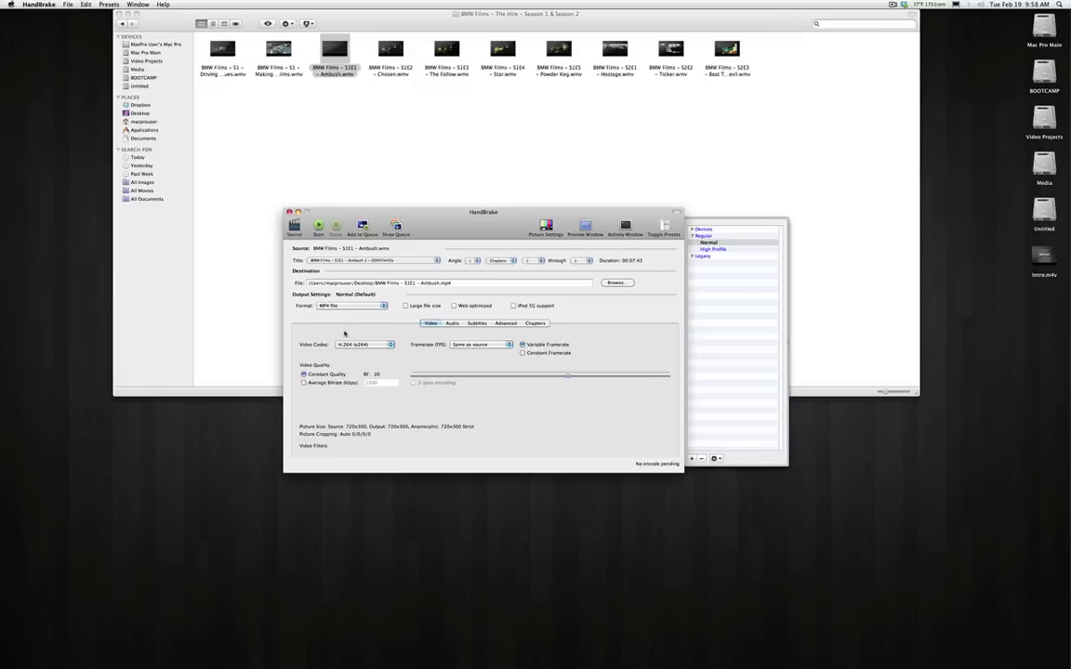
# Step: Encode the Ambush episode with the H.264 (x264) codec, dismiss the finished alert and close HandBrake
pyautogui.click(386, 345)
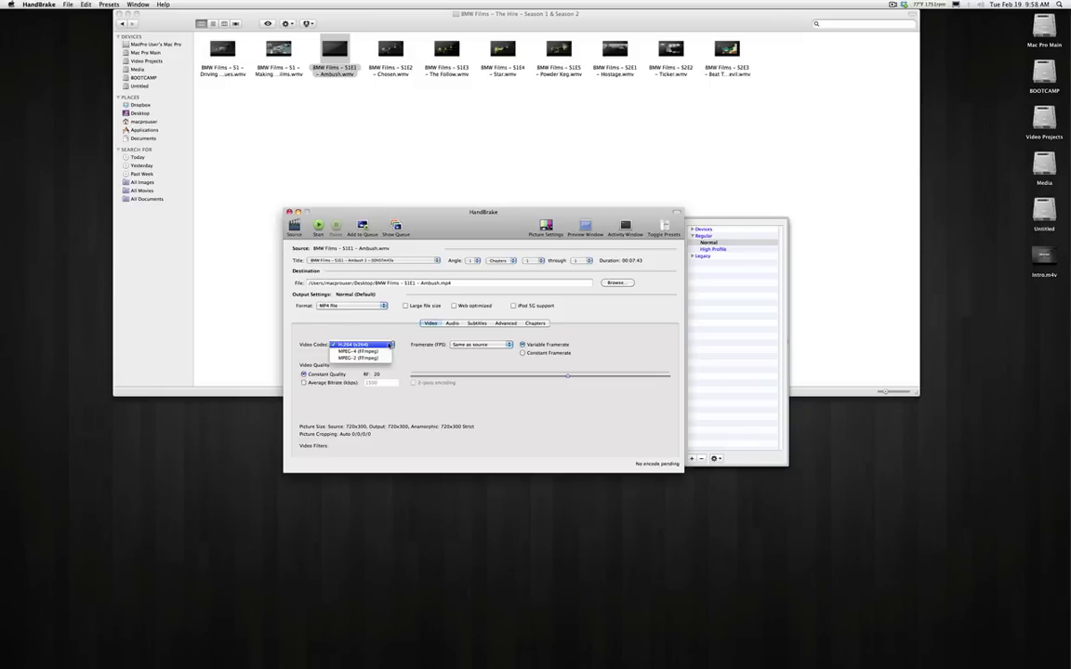
pyautogui.click(389, 345)
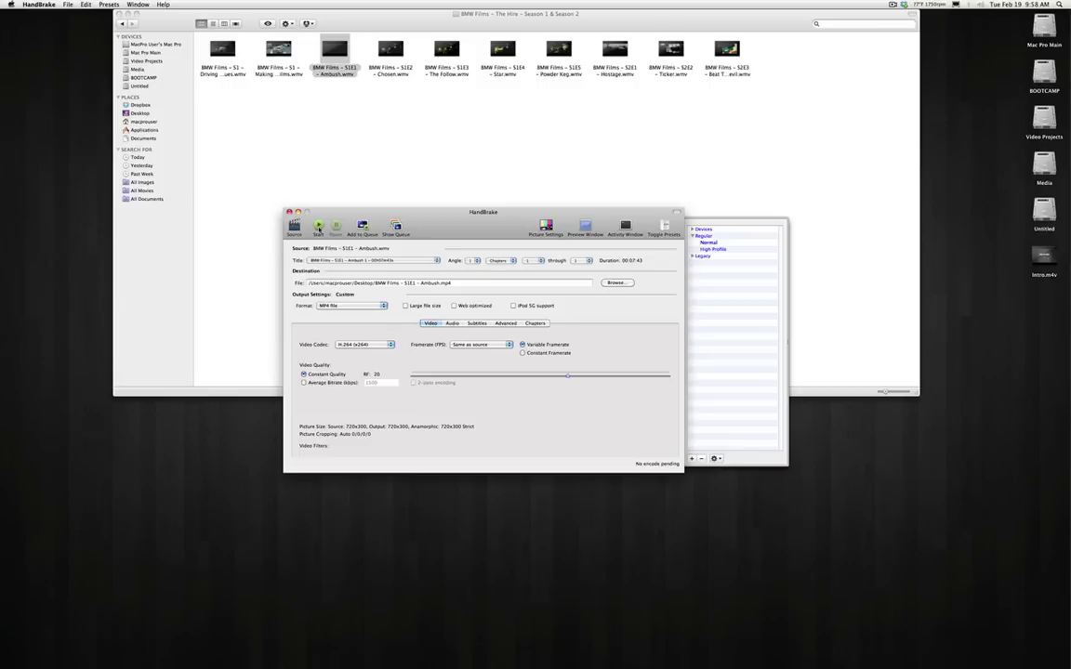
pyautogui.click(319, 229)
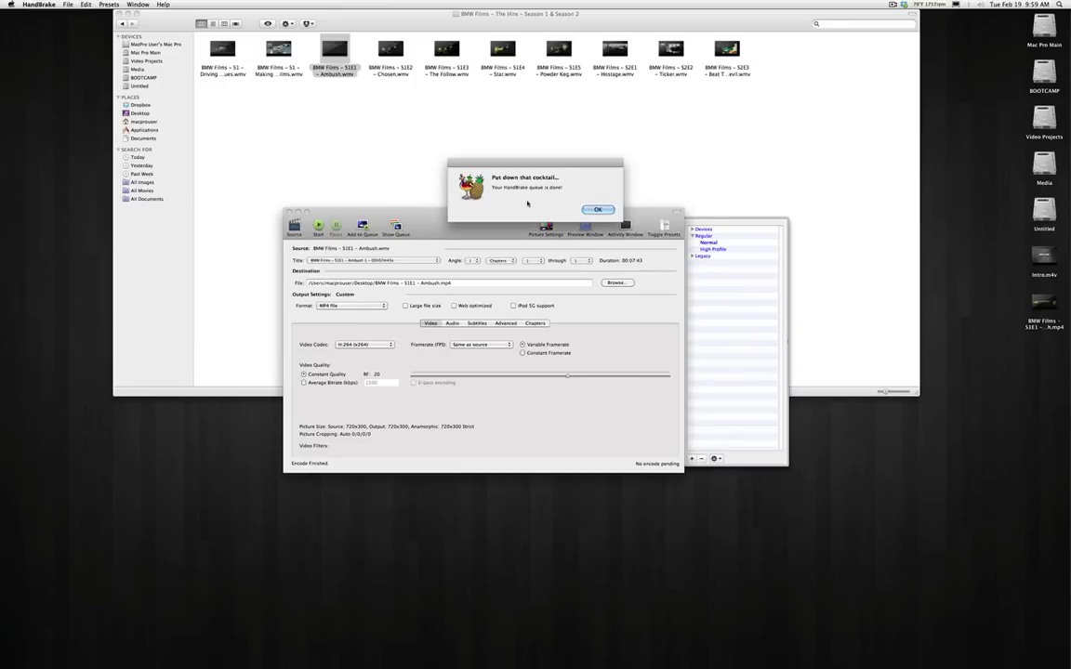
pyautogui.click(596, 211)
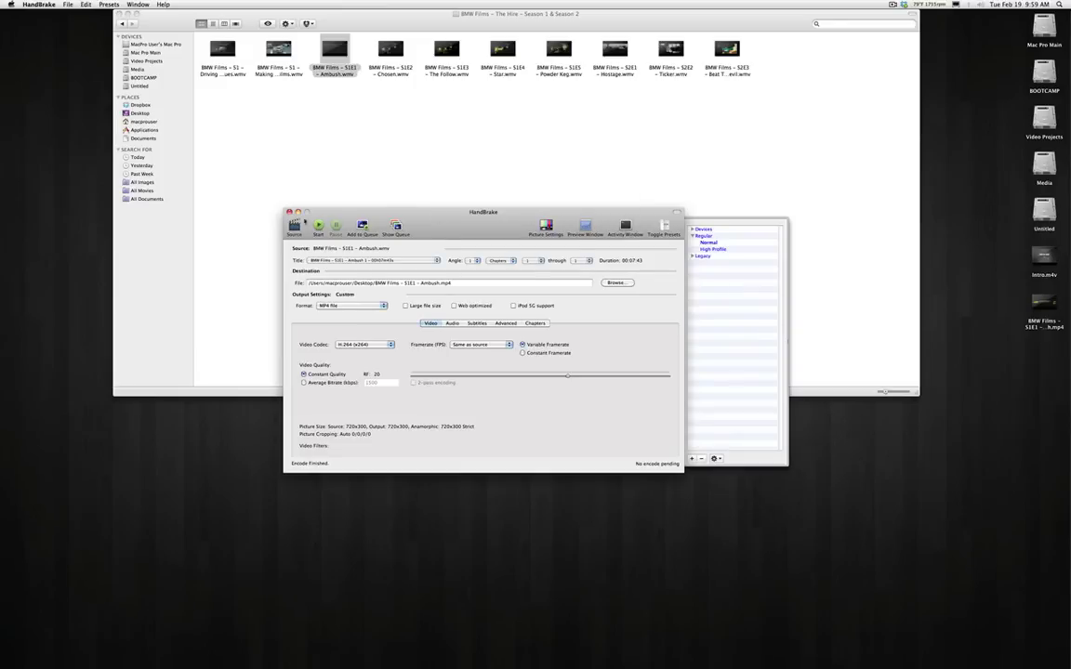
pyautogui.click(289, 211)
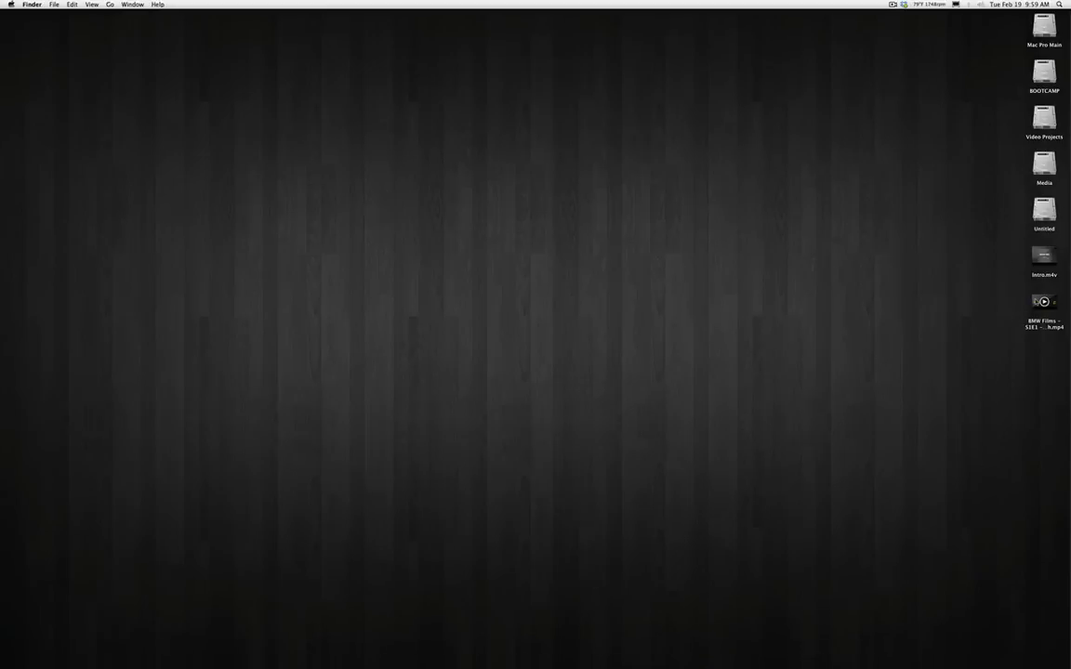
# Step: Open the desktop's Ambush MP4 in iTunes through Open With > Other…
pyautogui.rightClick(1040, 301)
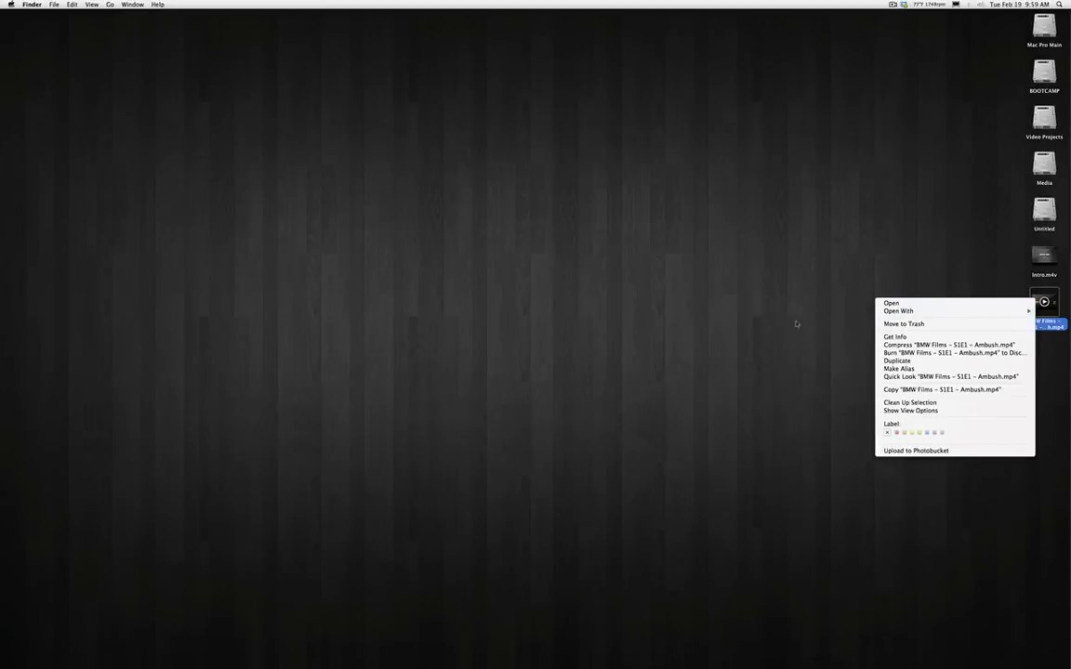
pyautogui.moveTo(898, 311)
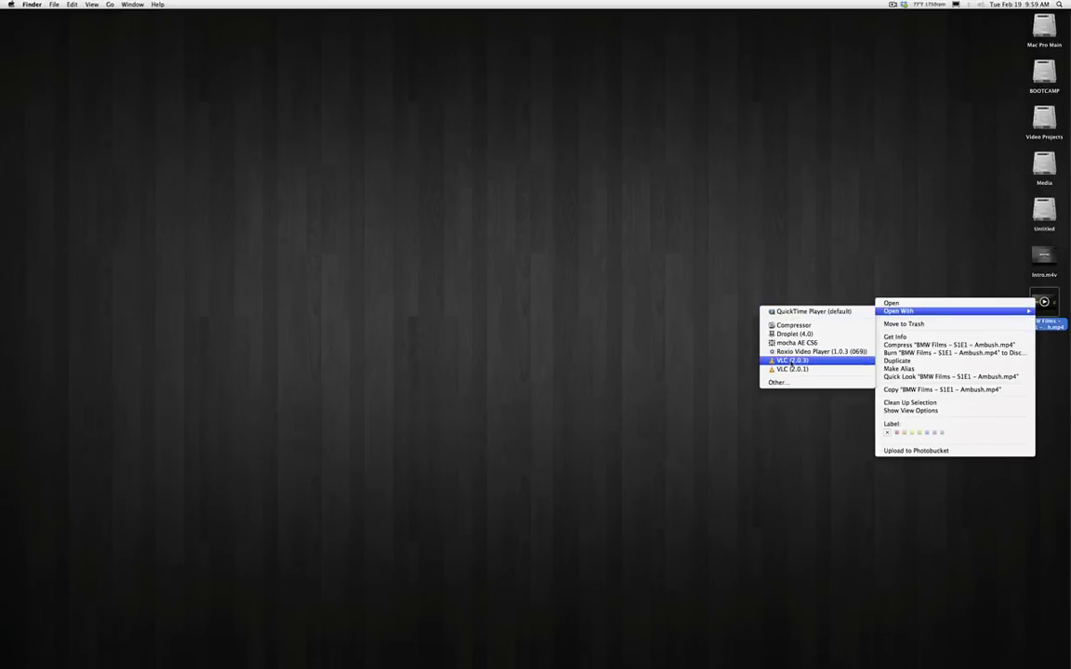
pyautogui.click(779, 382)
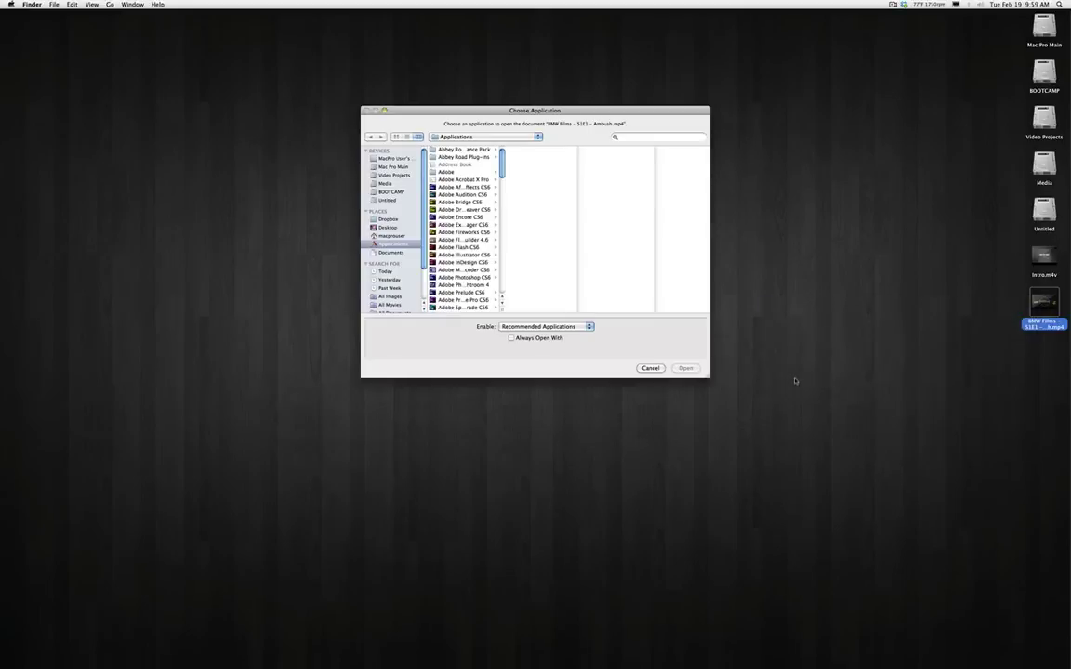
pyautogui.scroll(-10, 465, 270)
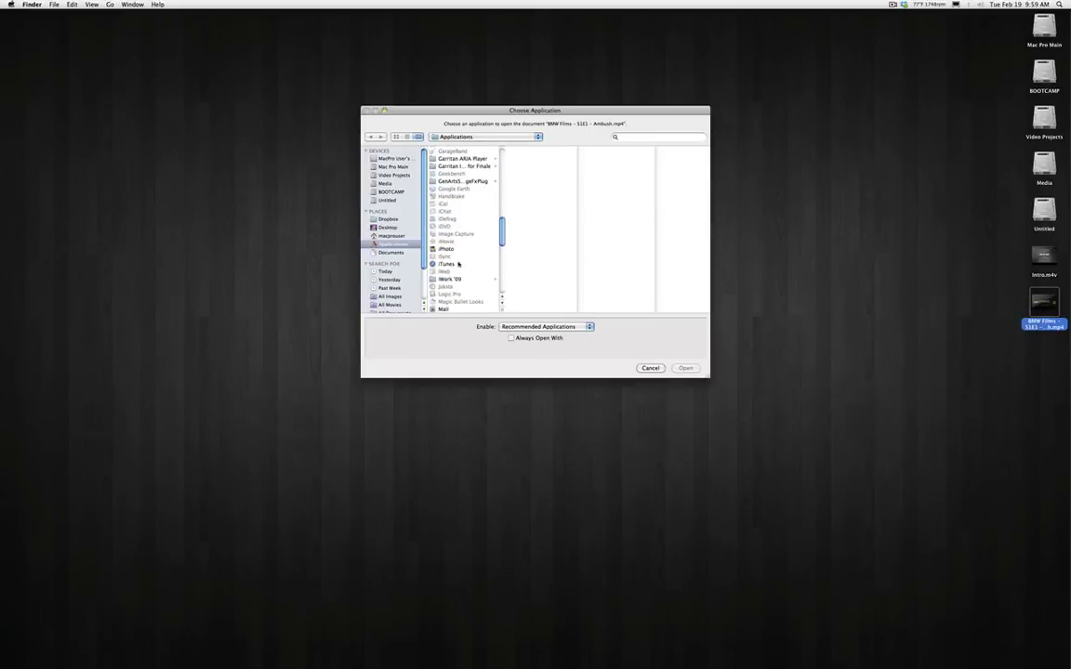
pyautogui.click(447, 264)
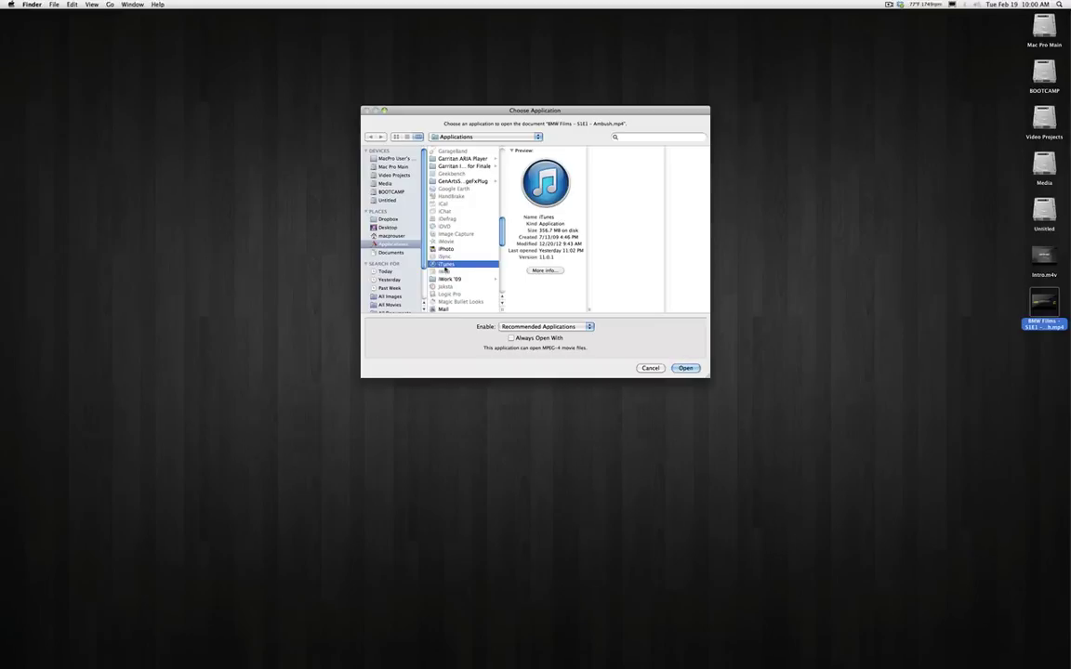
pyautogui.click(681, 368)
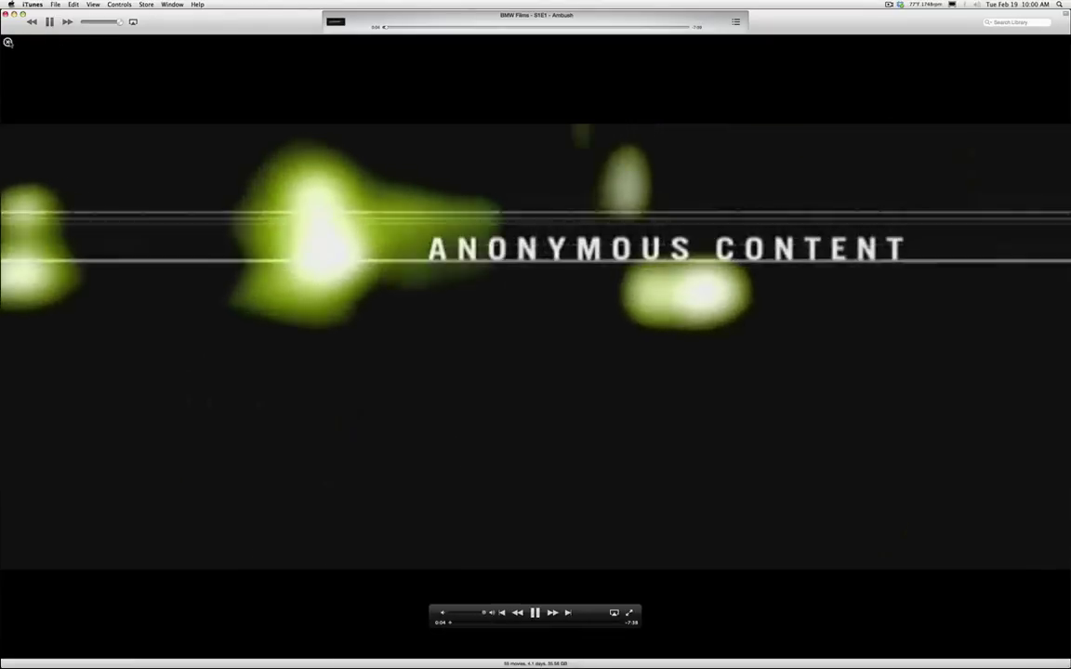
# Step: Stop playback, locate the Ambush video under Home Videos, then return to the Movies poster grid
pyautogui.click(9, 42)
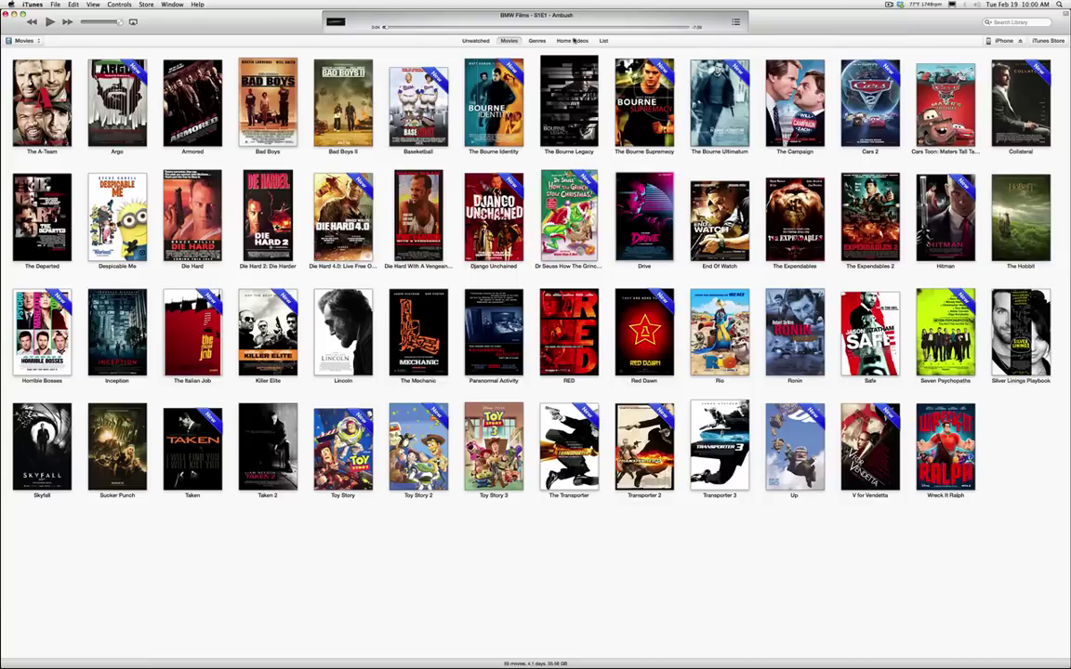
pyautogui.click(572, 40)
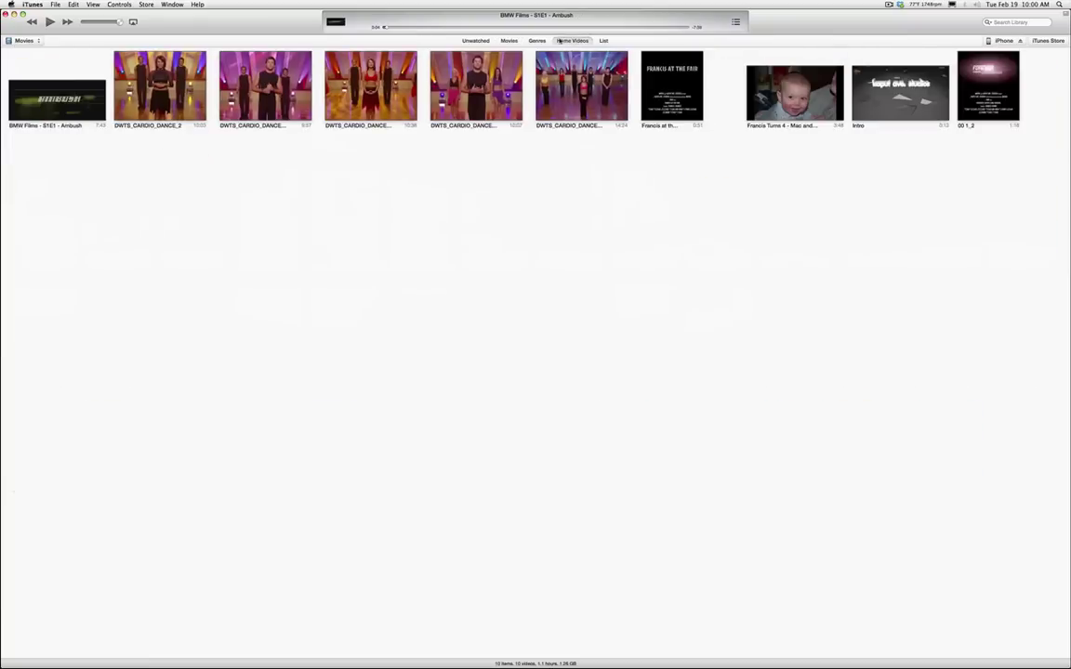
pyautogui.click(65, 93)
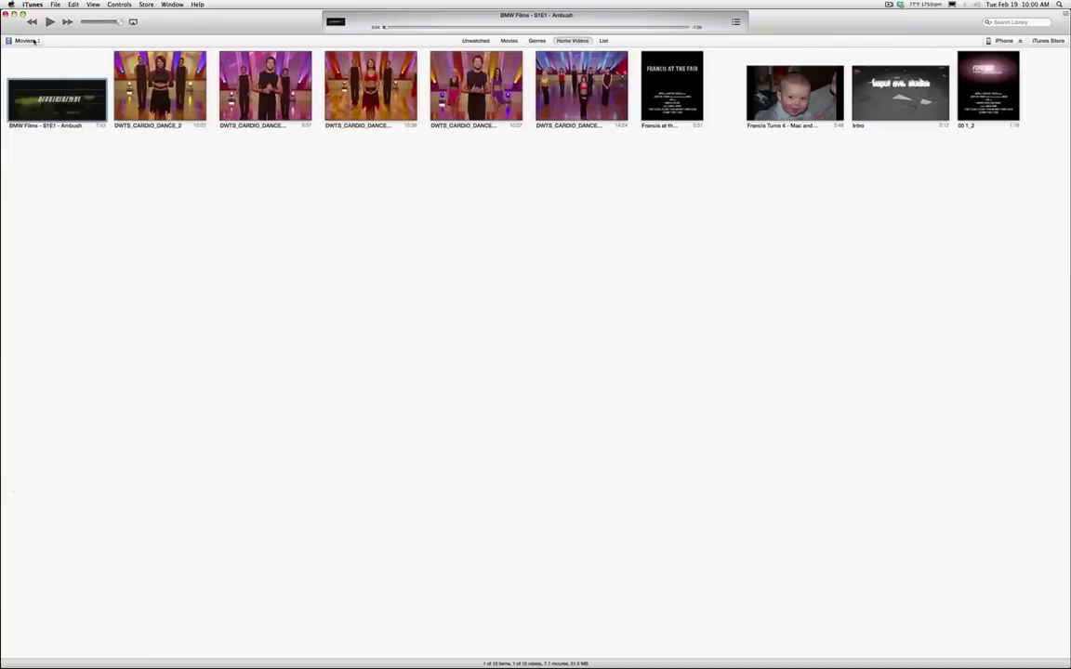
pyautogui.click(28, 40)
pyautogui.click(517, 41)
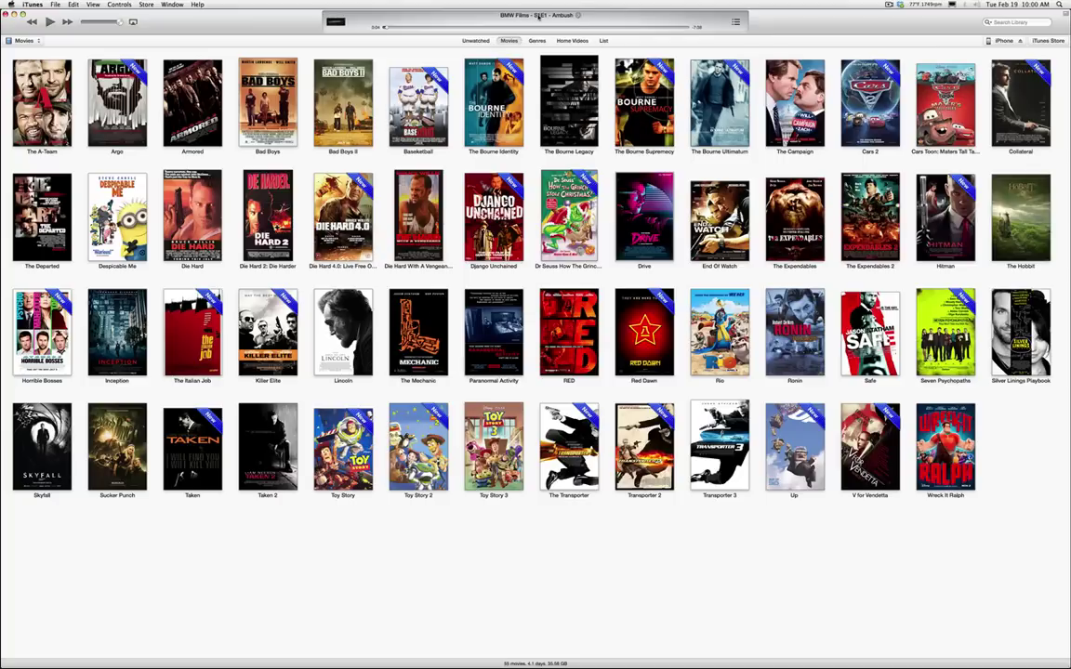
# Step: Open Get Info for the Ambush video, browse its tag tabs, and expand the Media Kind list
pyautogui.rightClick(539, 17)
pyautogui.click(562, 34)
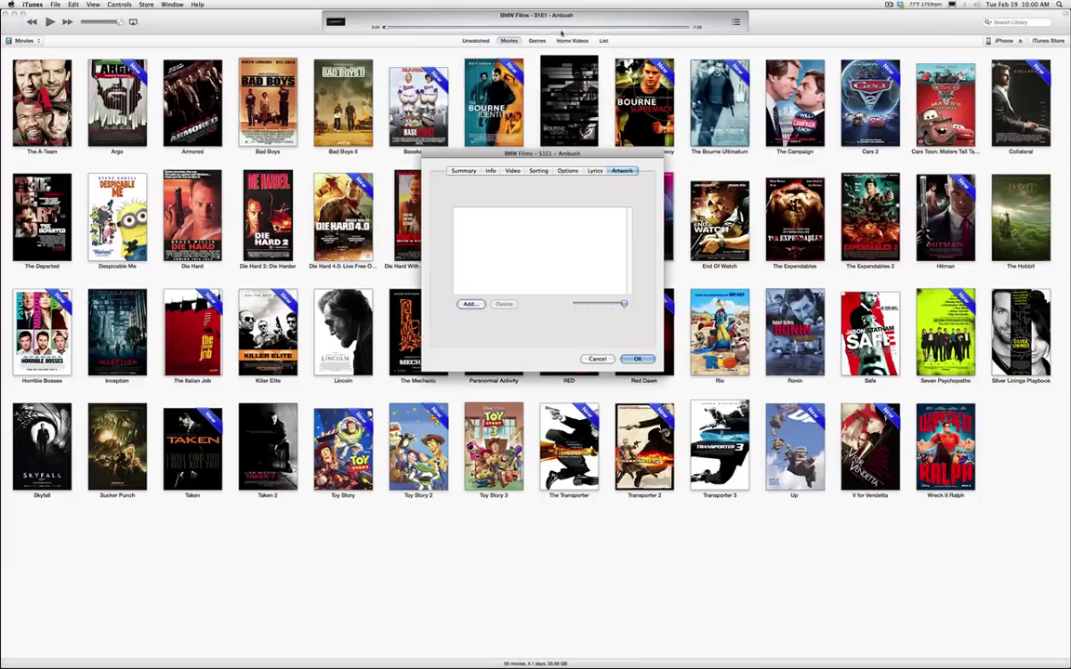
pyautogui.click(490, 171)
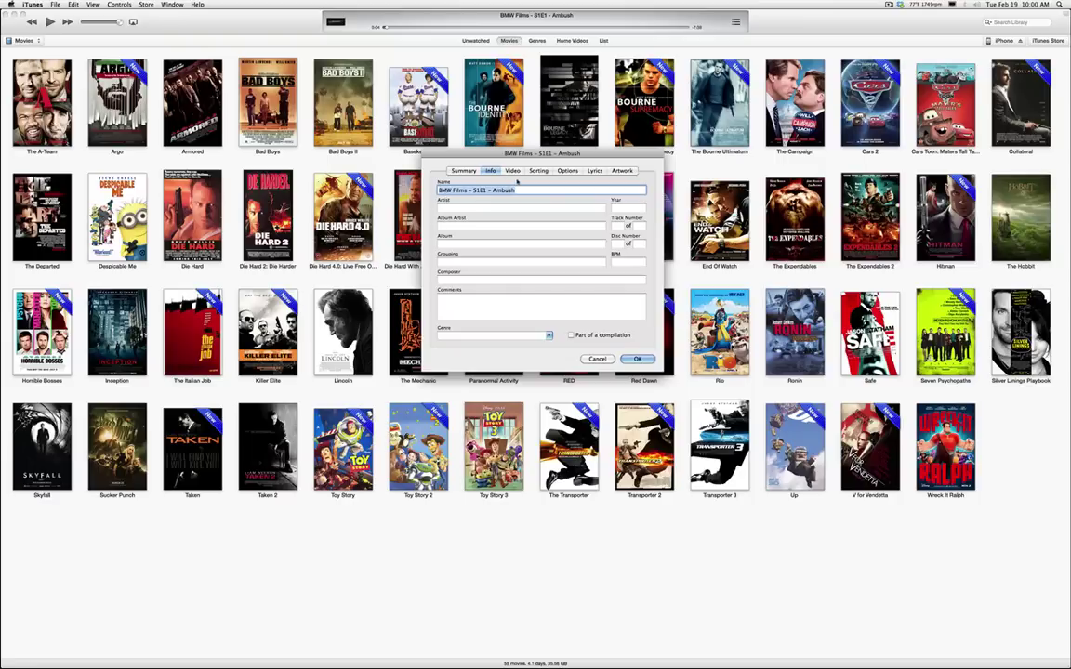
pyautogui.click(514, 171)
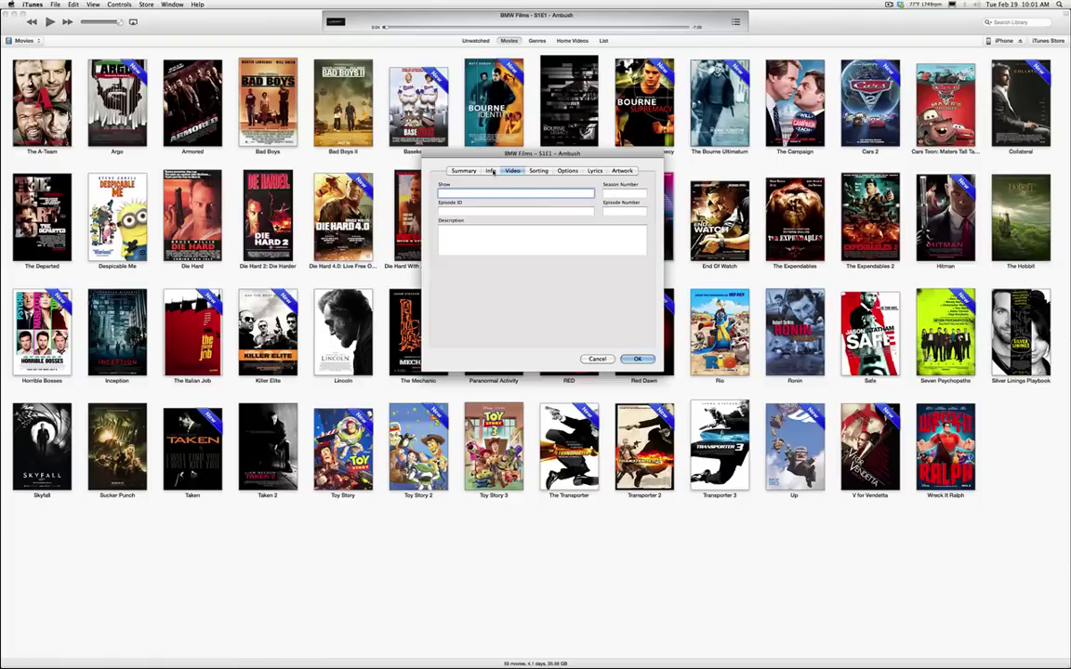
pyautogui.click(538, 171)
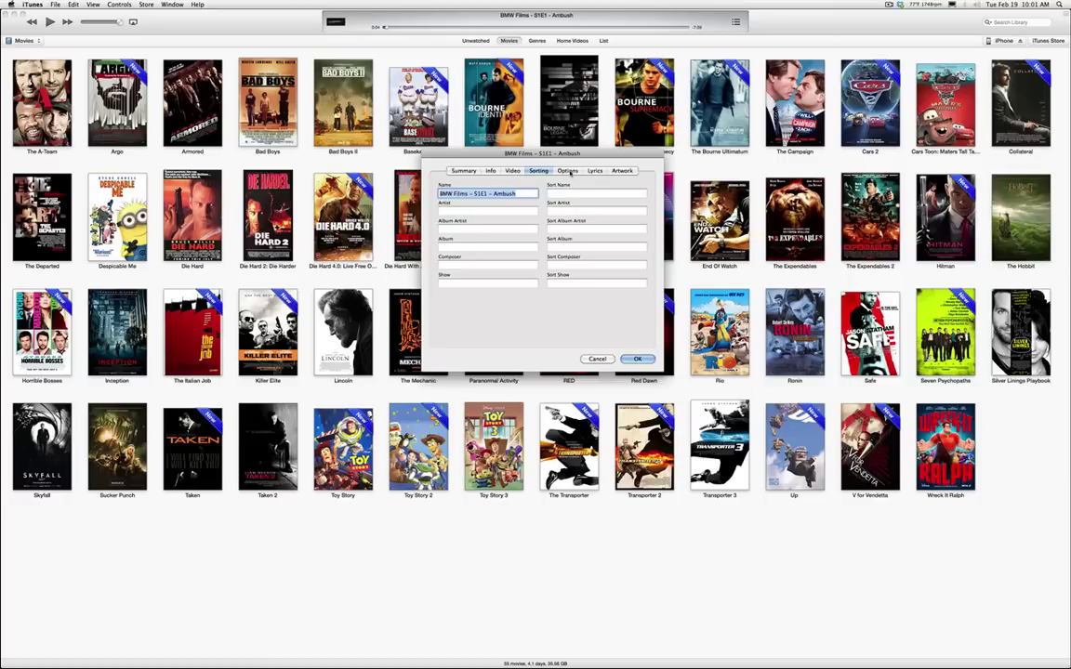
pyautogui.click(568, 171)
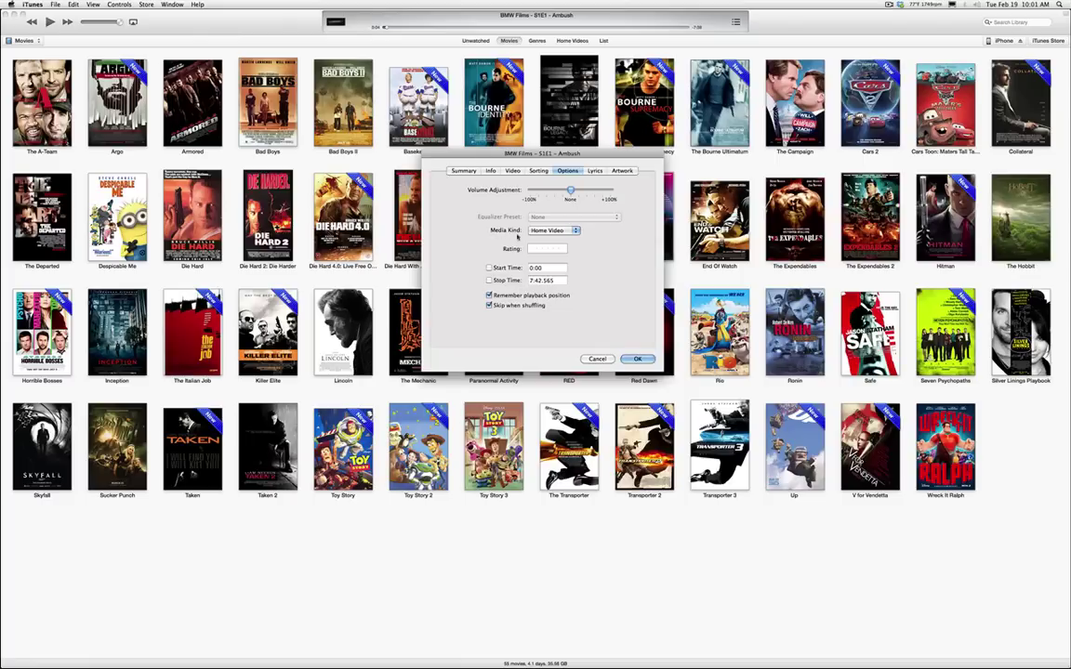
pyautogui.click(562, 236)
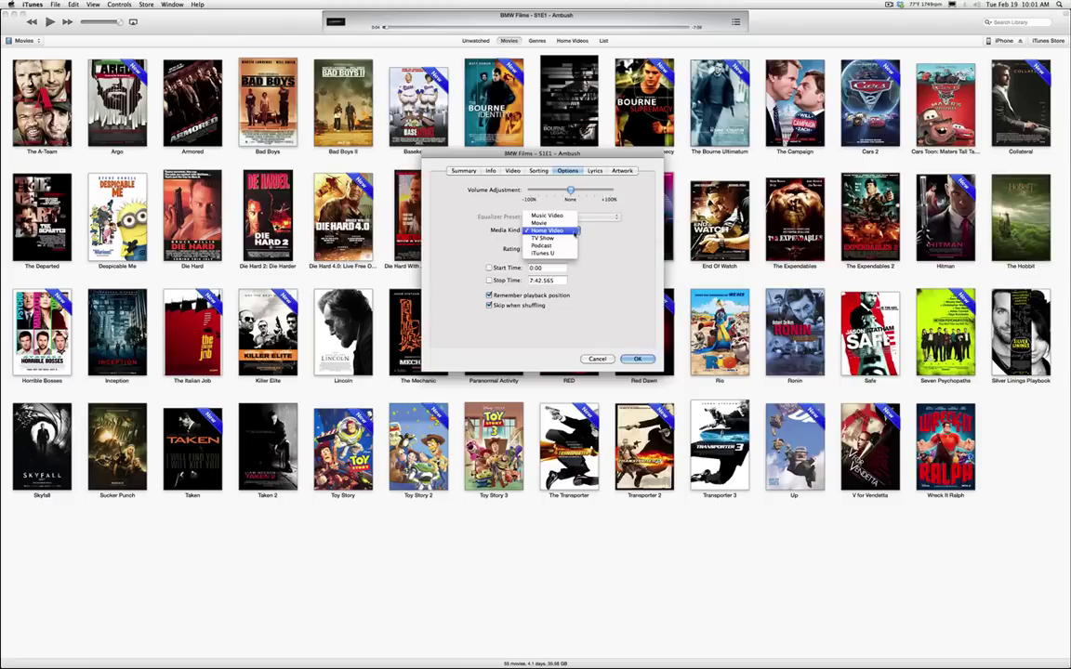
# Step: Make the video a TV Show: season 1, episode 1, episode ID Ambush, show BMW Films
pyautogui.click(544, 238)
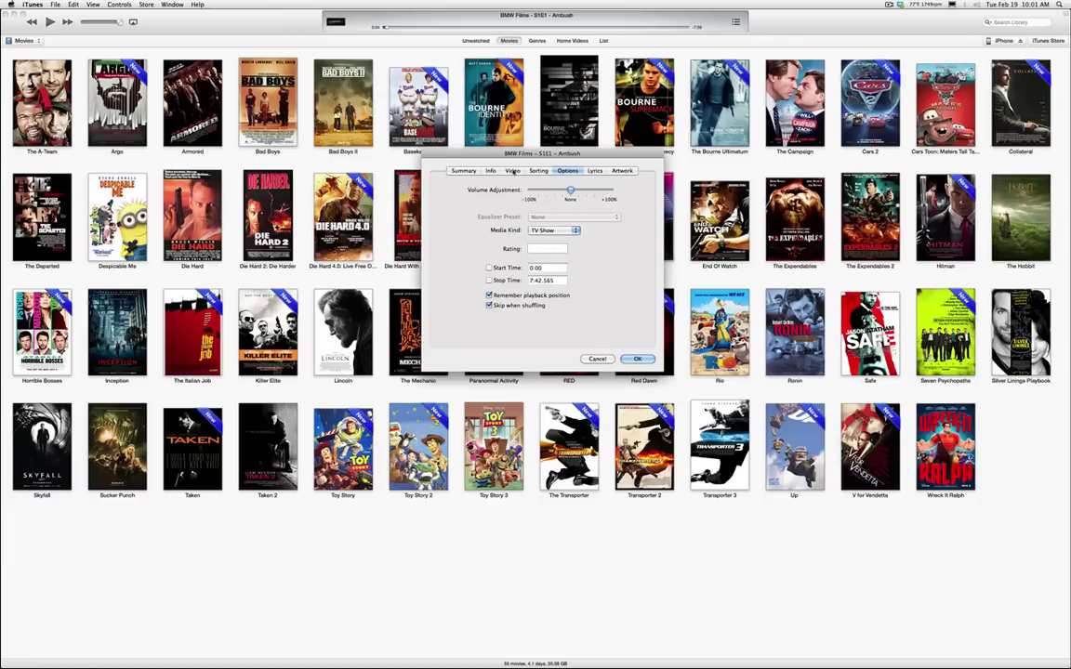
pyautogui.click(513, 171)
pyautogui.click(621, 193)
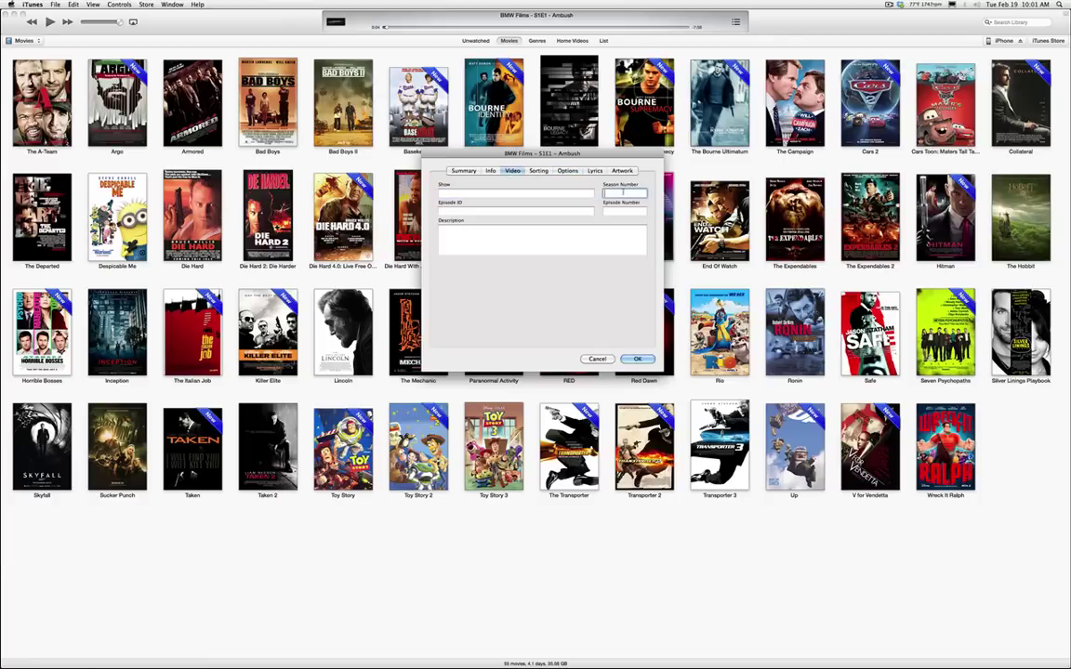
pyautogui.write('1')
pyautogui.click(617, 211)
pyautogui.write('1')
pyautogui.click(496, 212)
pyautogui.write('Am')
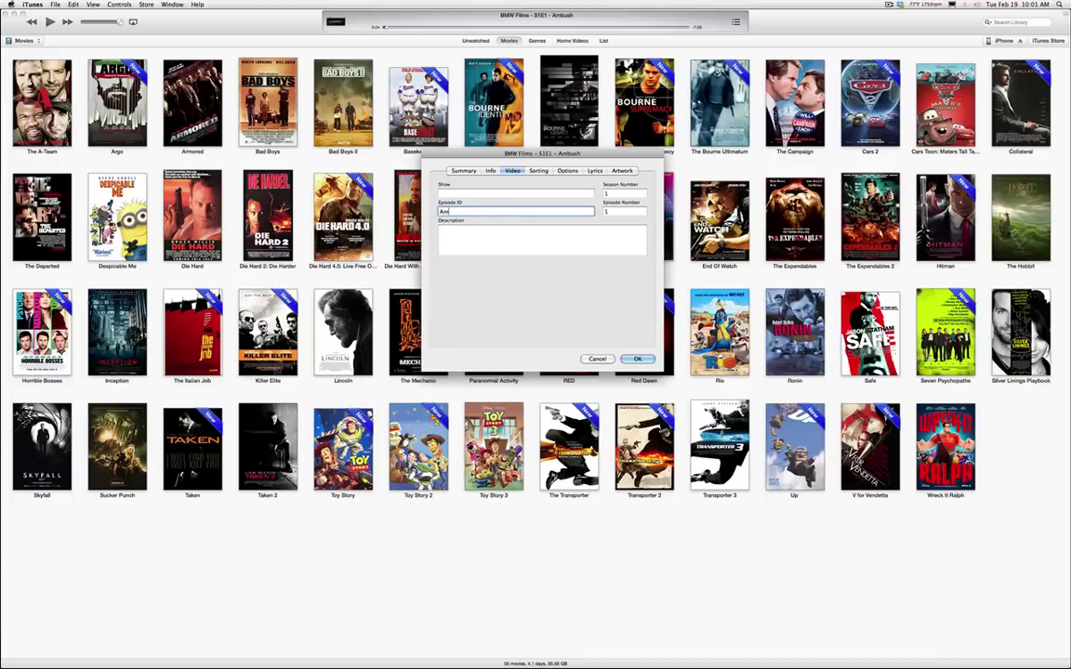
pyautogui.write('bush')
pyautogui.click(491, 195)
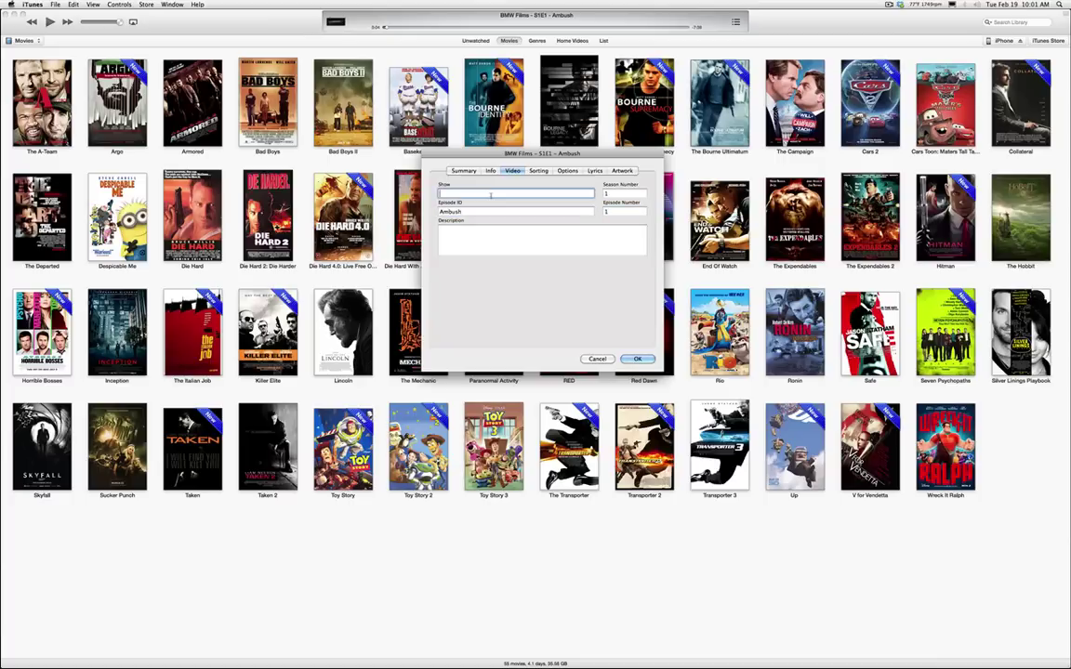
pyautogui.write('BMW Films')
# Step: Check the Ambush name, TV Show media kind and sorting fields, then save the episode details
pyautogui.click(489, 171)
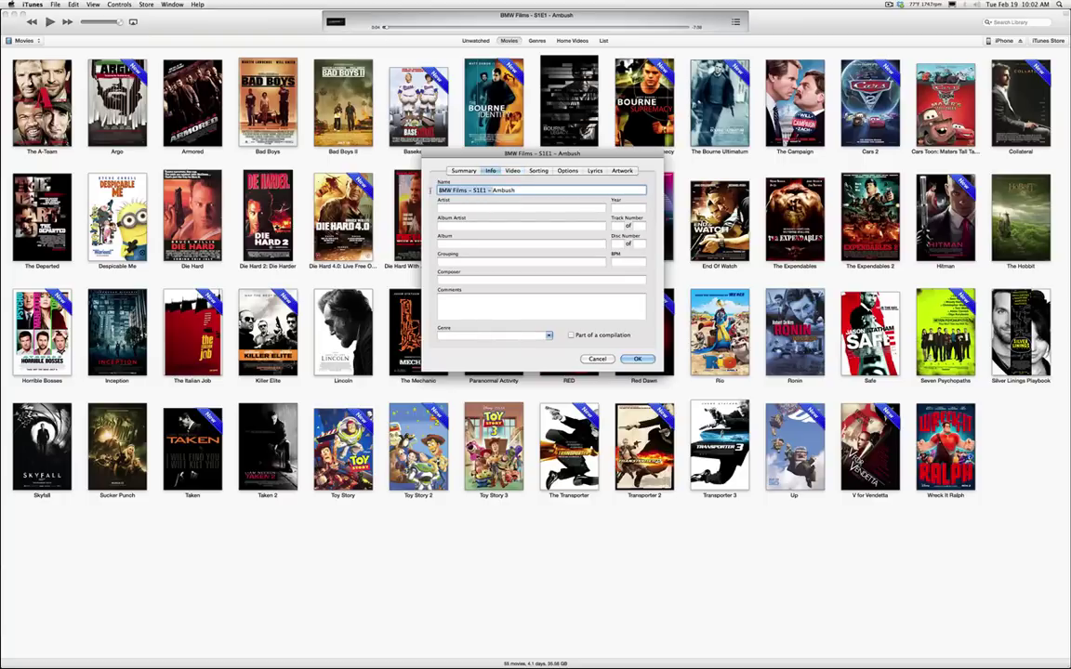
pyautogui.click(567, 171)
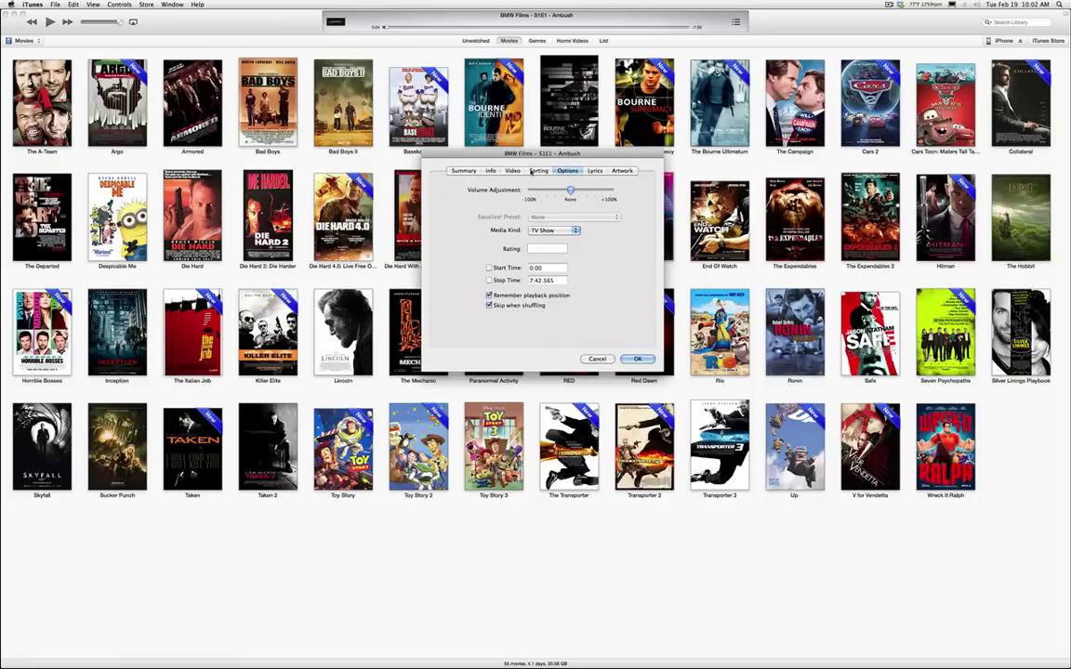
pyautogui.click(539, 171)
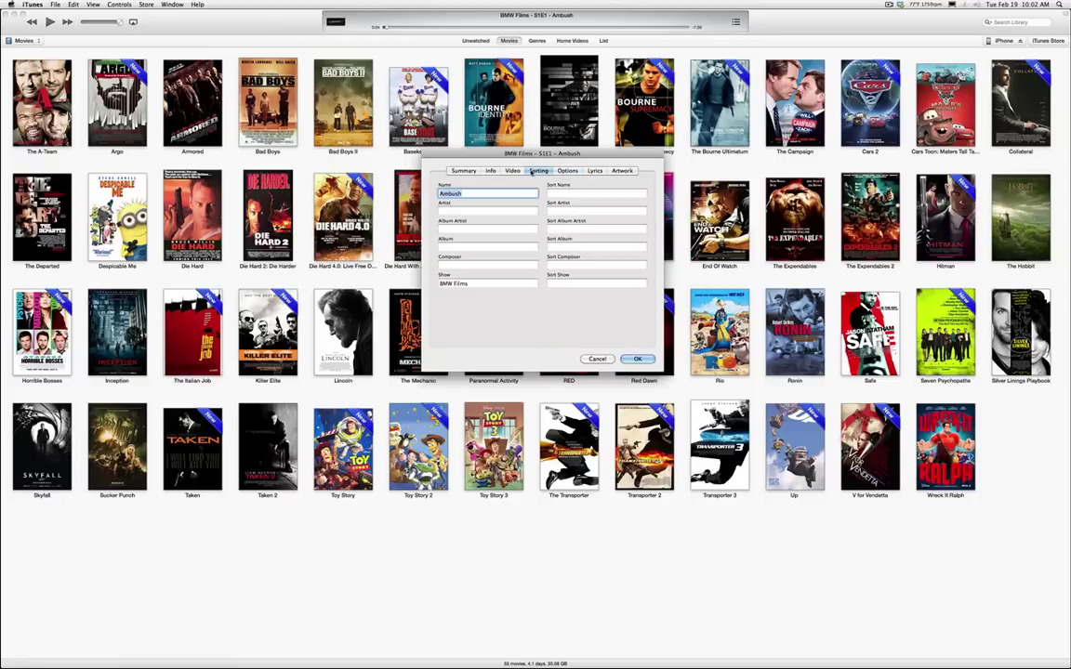
pyautogui.click(516, 172)
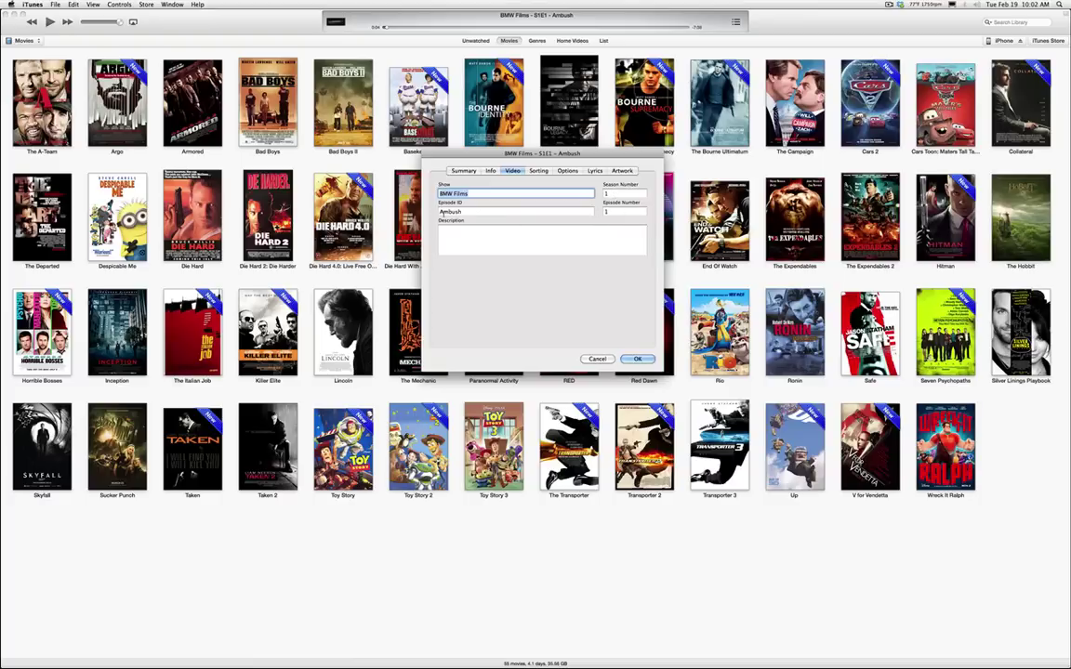
pyautogui.click(635, 359)
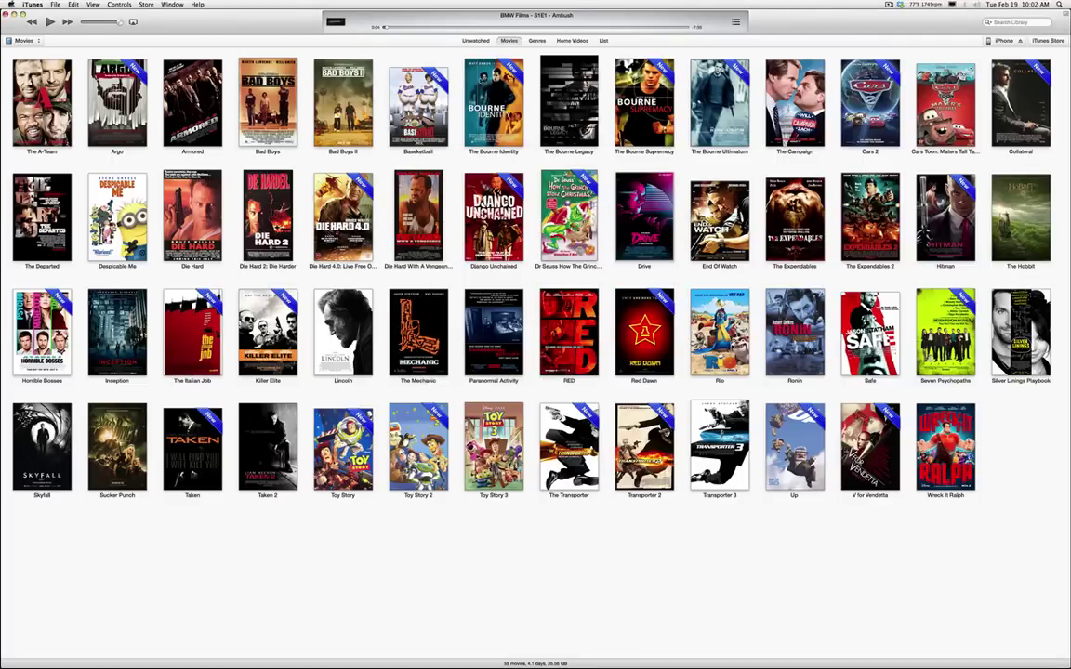
# Step: Switch to the TV Shows library and expand, then collapse, the BMW Films Season 1 entry
pyautogui.click(26, 41)
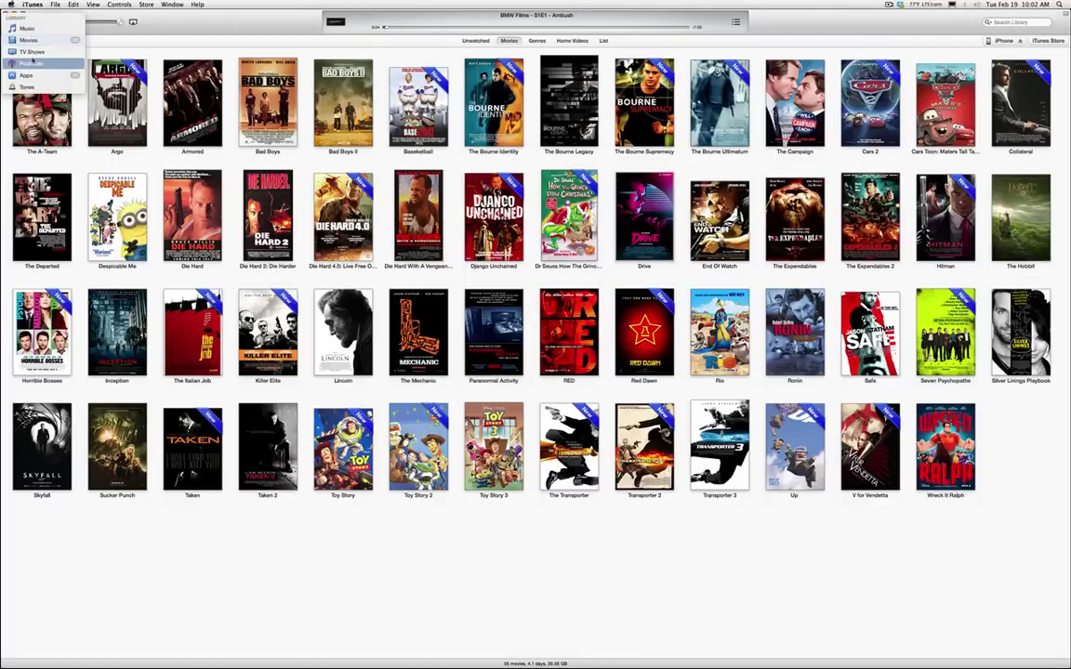
pyautogui.click(31, 51)
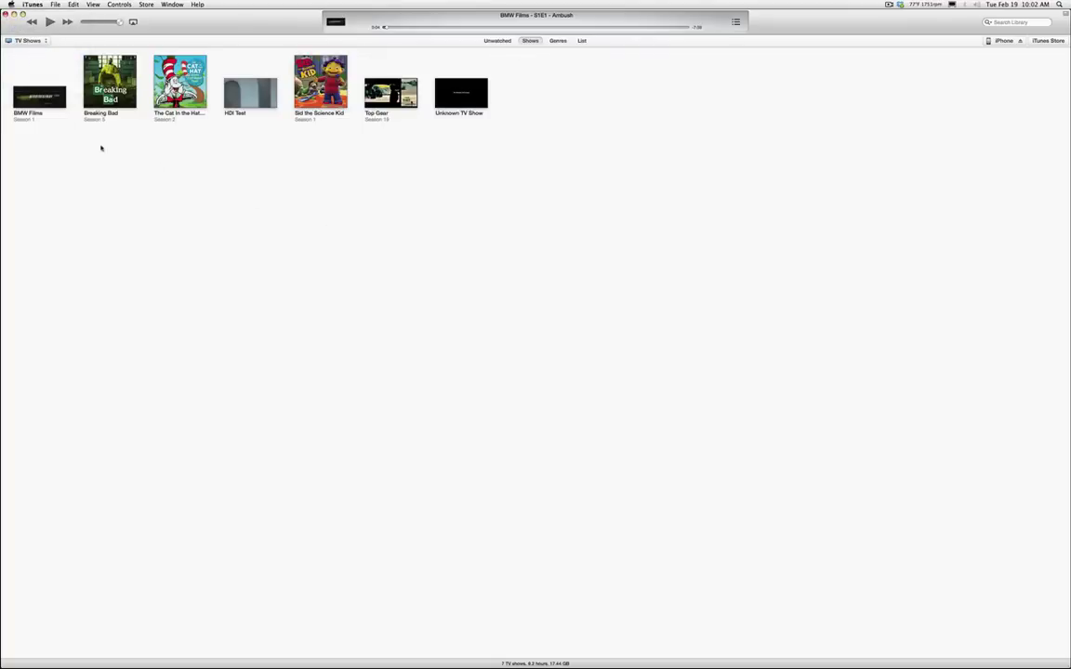
pyautogui.click(42, 98)
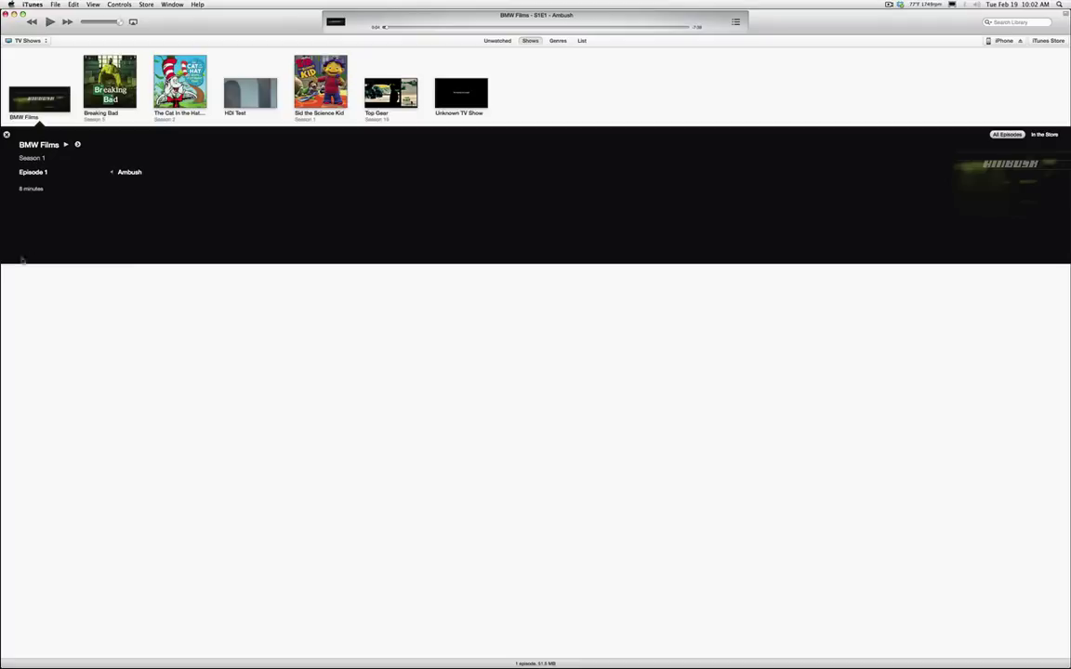
pyautogui.click(43, 108)
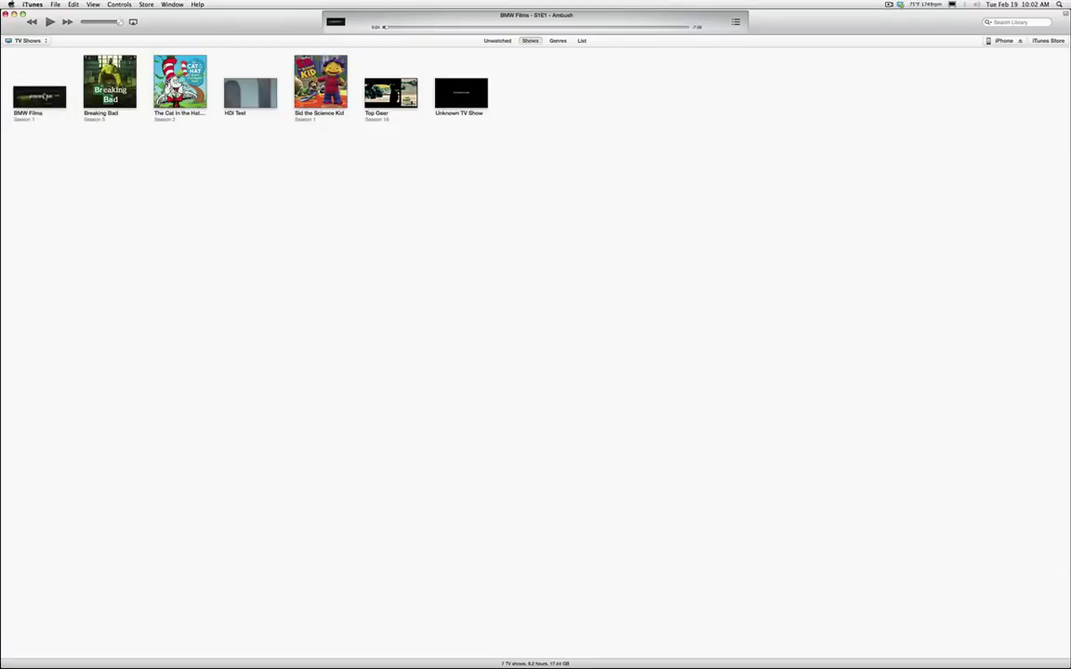
# Step: Open Get Info for the BMW Films Ambush episode and view its empty Artwork section
pyautogui.rightClick(40, 90)
pyautogui.click(84, 130)
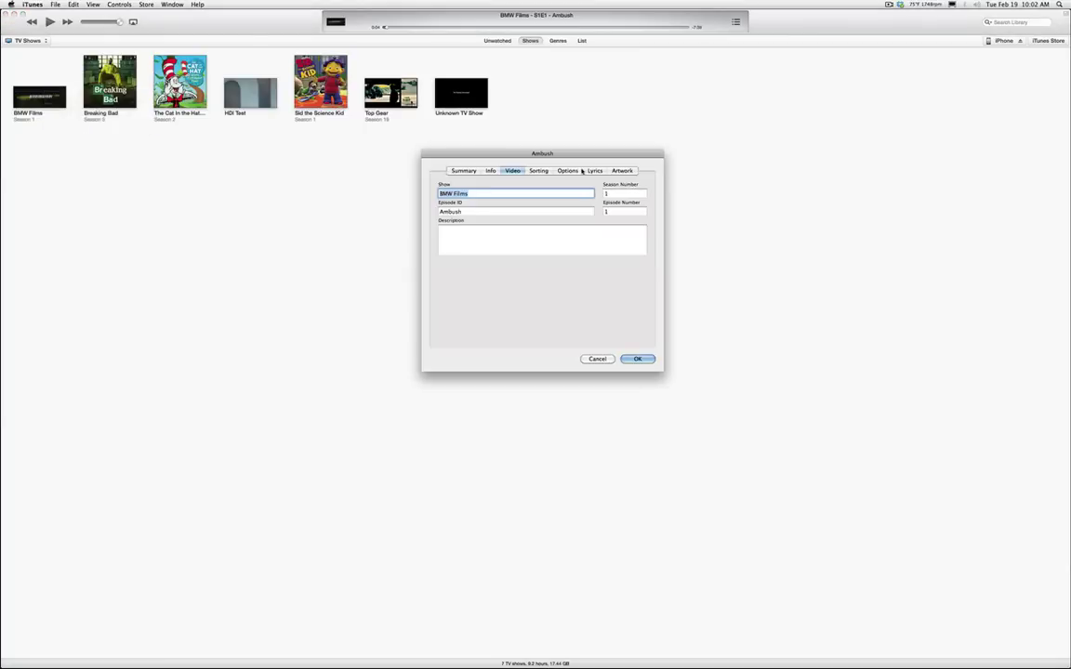
pyautogui.click(621, 171)
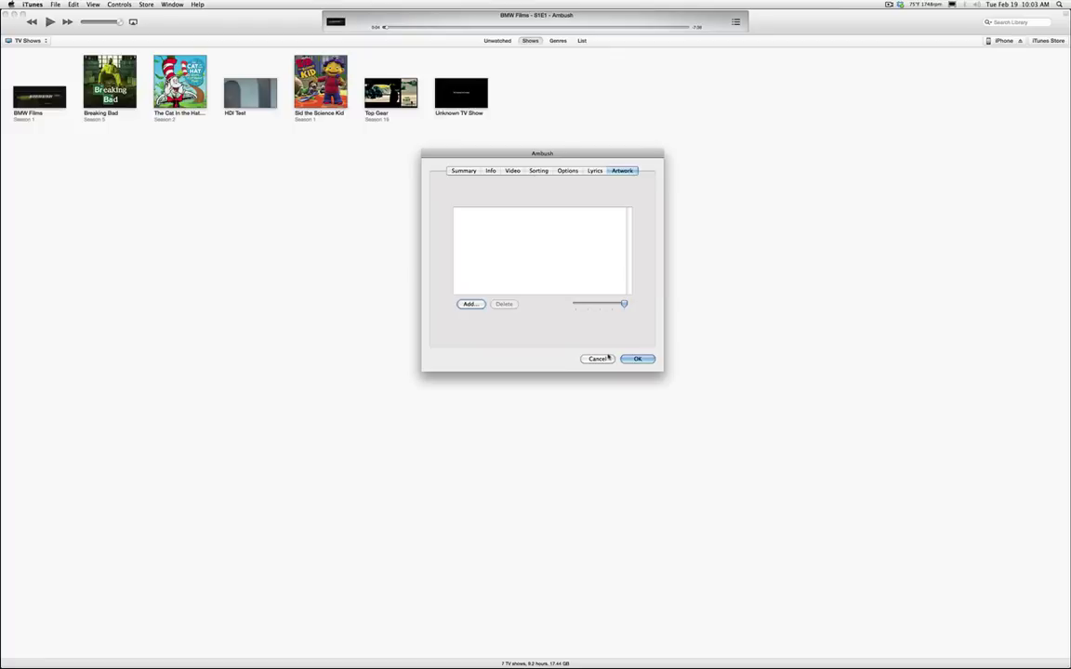
# Step: Close the Ambush info window, look inside the BMW Films – The Hire folder, and return to Movies
pyautogui.click(648, 359)
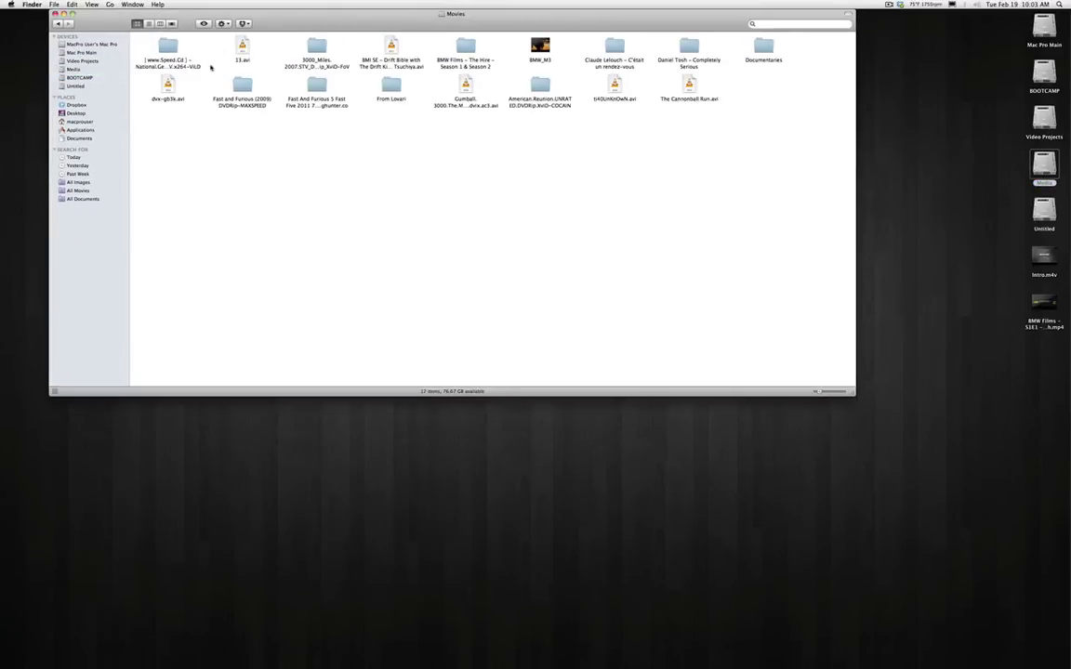
pyautogui.doubleClick(460, 49)
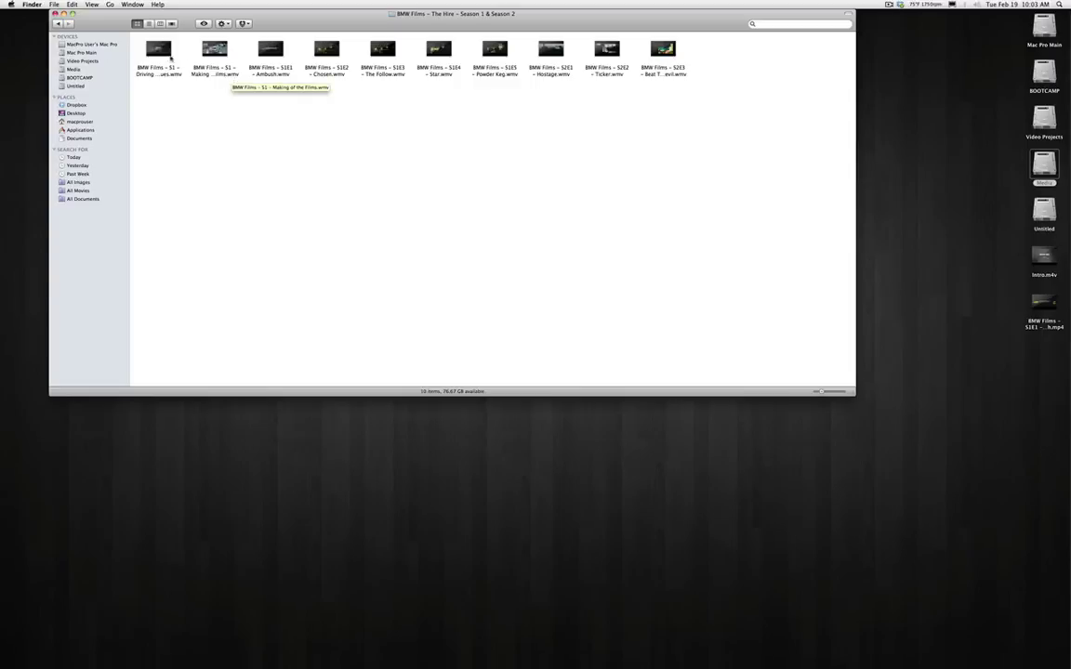
pyautogui.press('super+bracketleft')
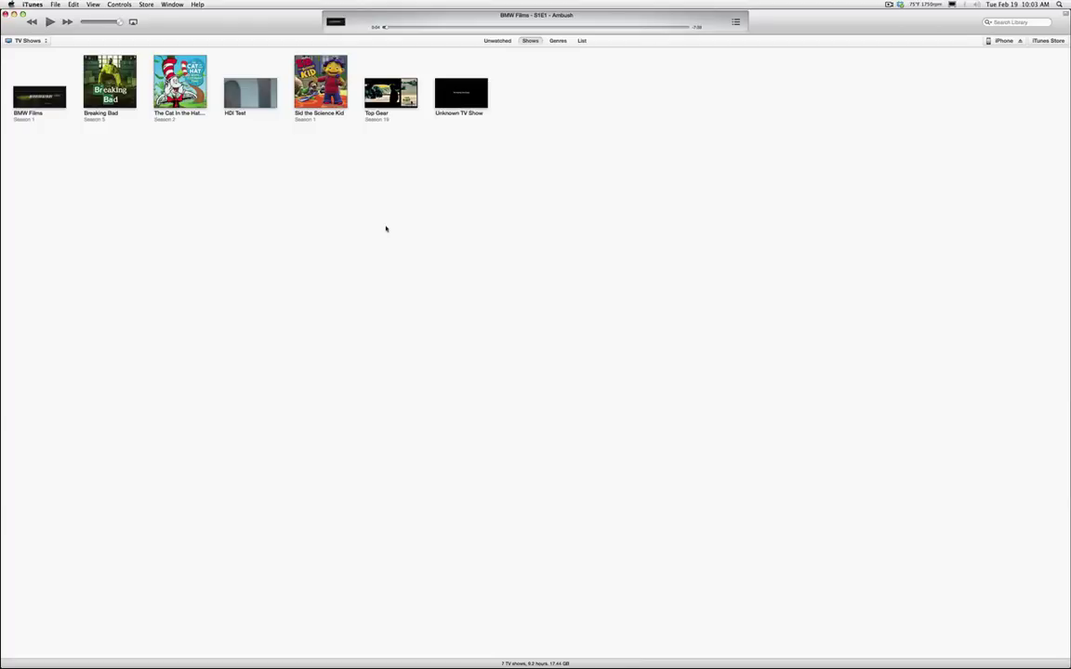
# Step: Review the iTunes preferences panes (Sharing, Store, Parental, Advanced, General), then close them
pyautogui.click(32, 4)
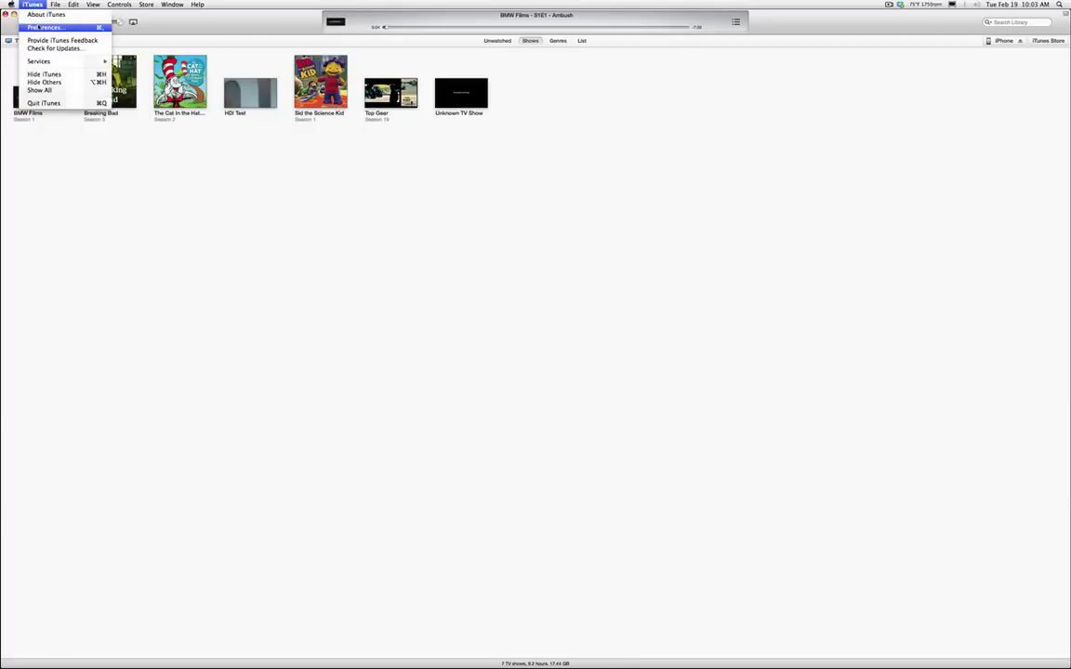
pyautogui.click(45, 27)
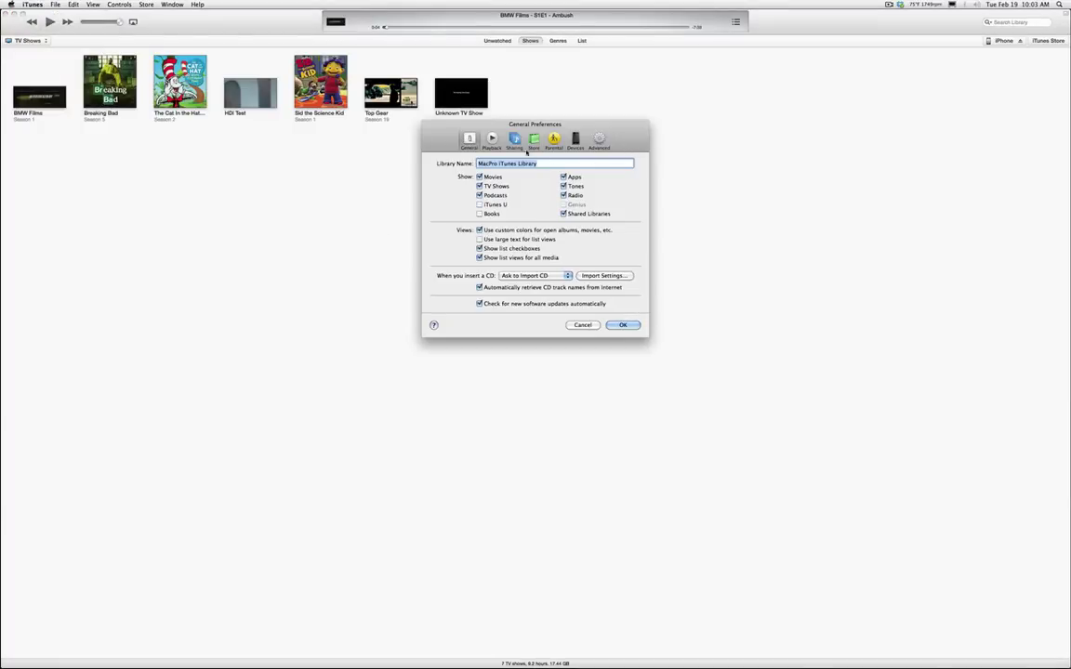
pyautogui.click(519, 143)
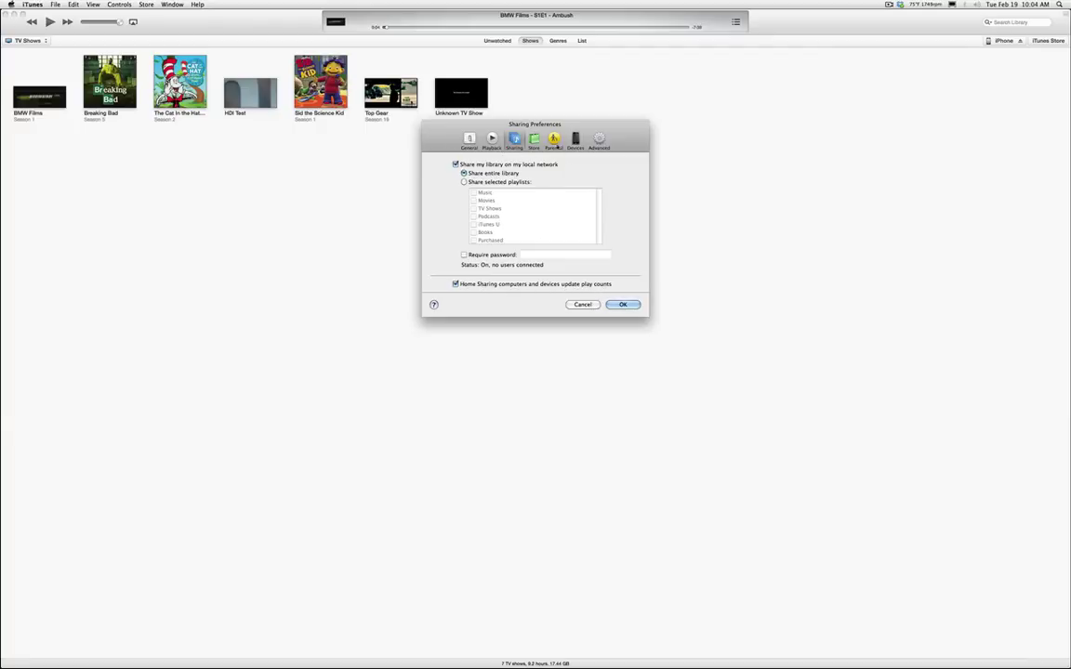
pyautogui.click(533, 139)
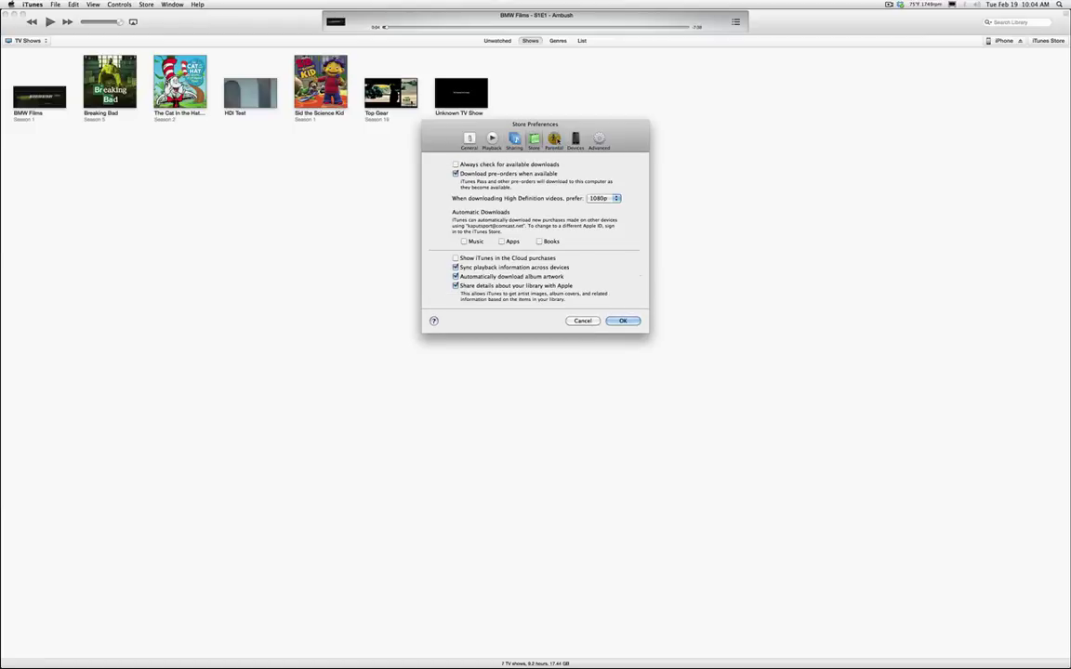
pyautogui.click(554, 140)
pyautogui.click(599, 139)
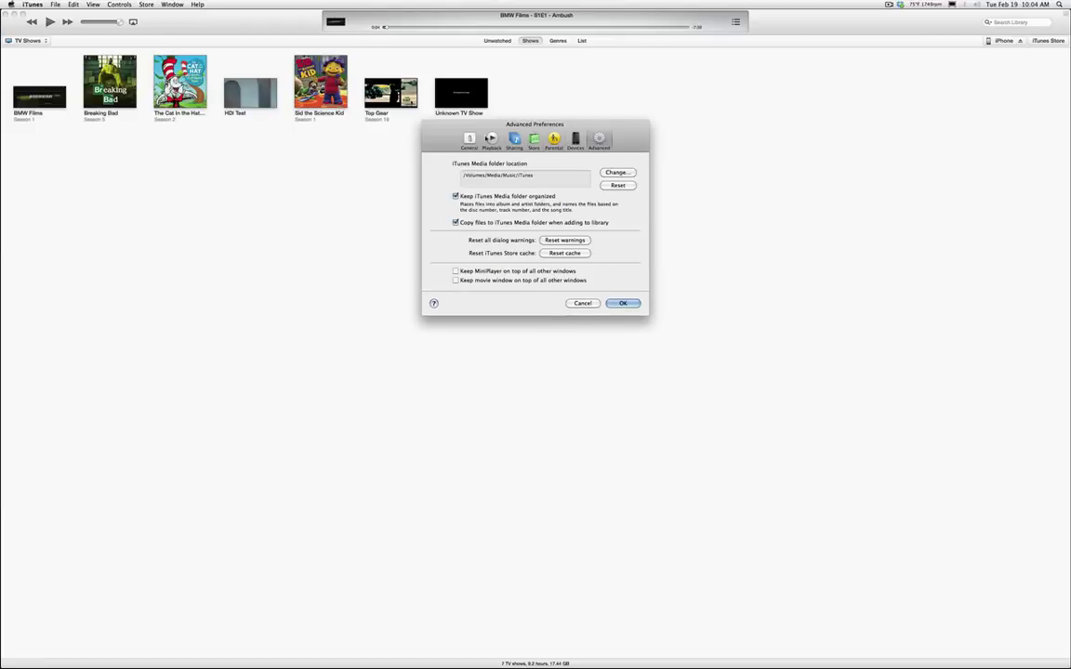
pyautogui.click(471, 140)
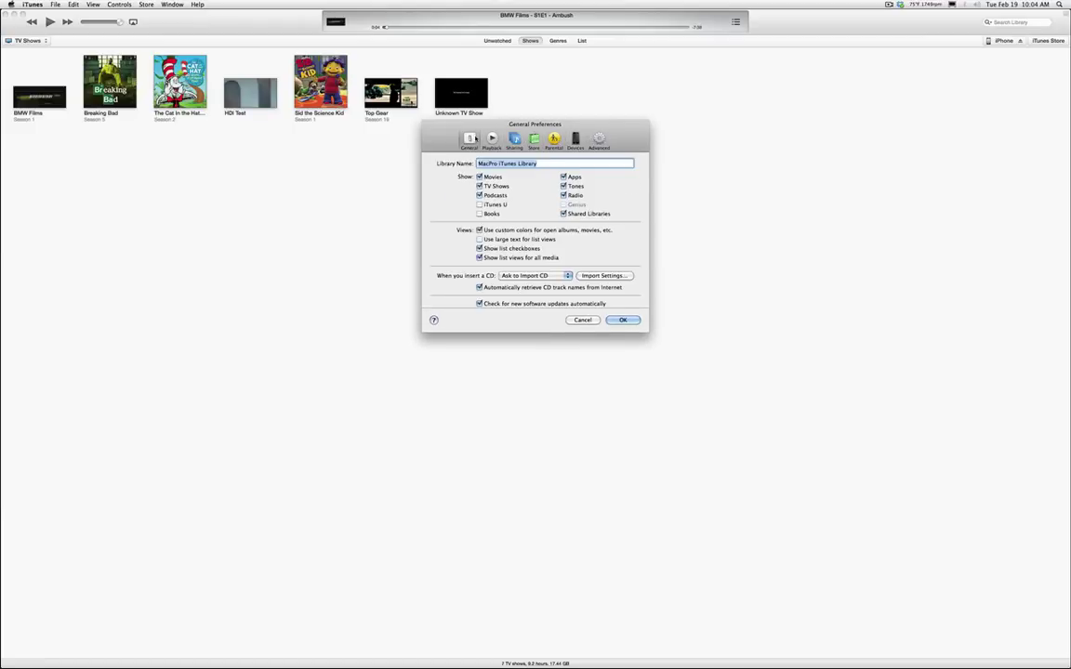
pyautogui.click(630, 322)
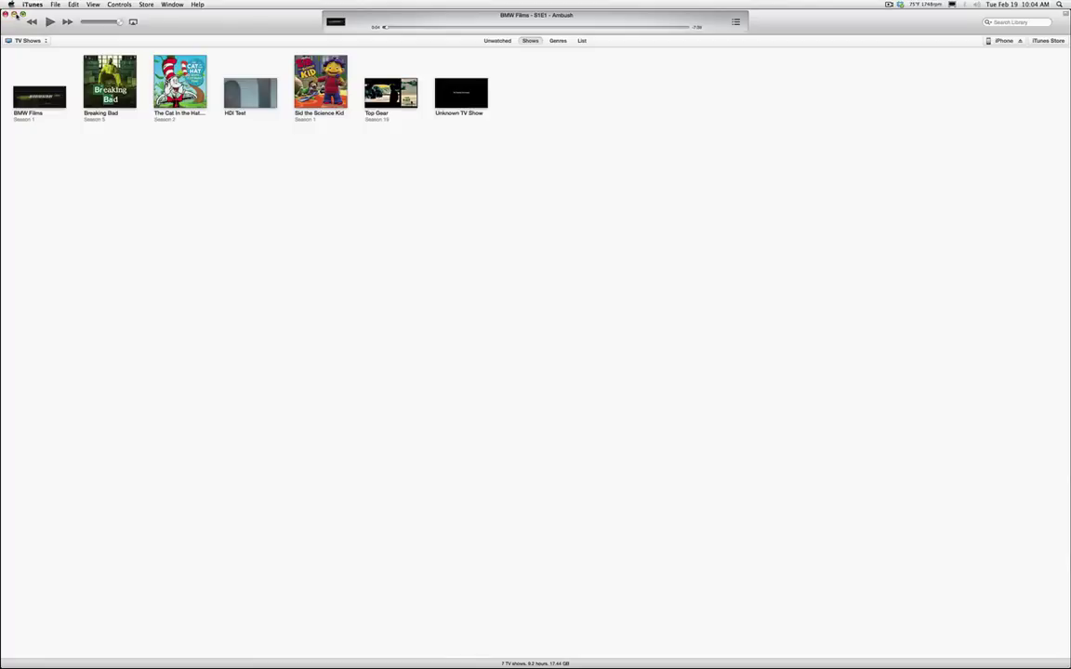
# Step: Minimize iTunes and go to Media > Movies > BMW Films – The Hire in Finder
pyautogui.click(14, 13)
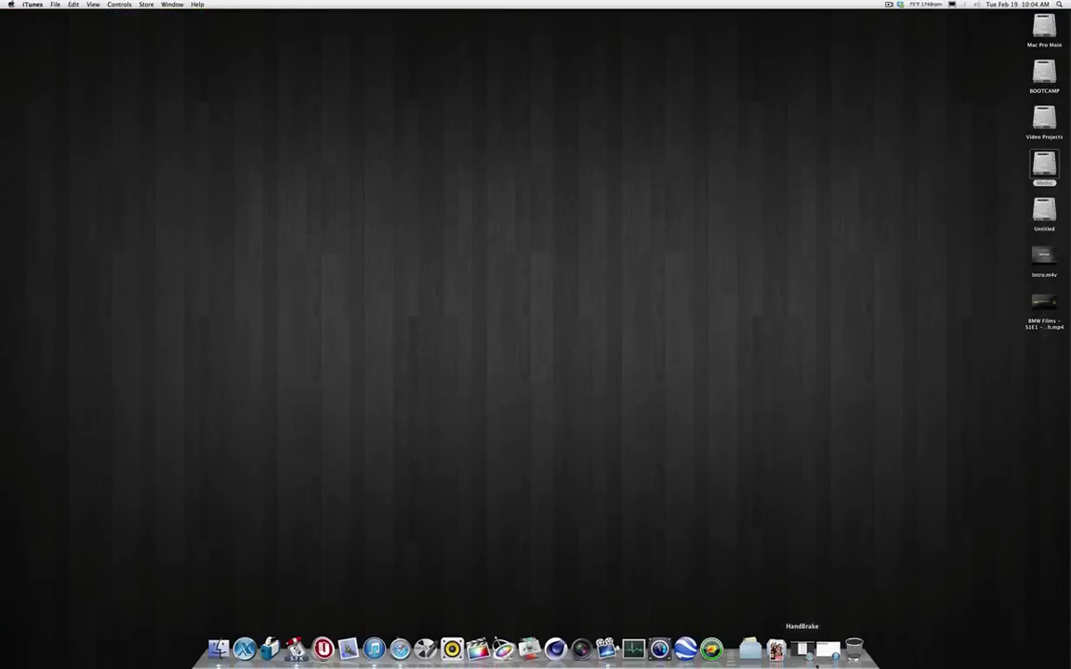
pyautogui.click(1042, 164)
pyautogui.doubleClick(1042, 163)
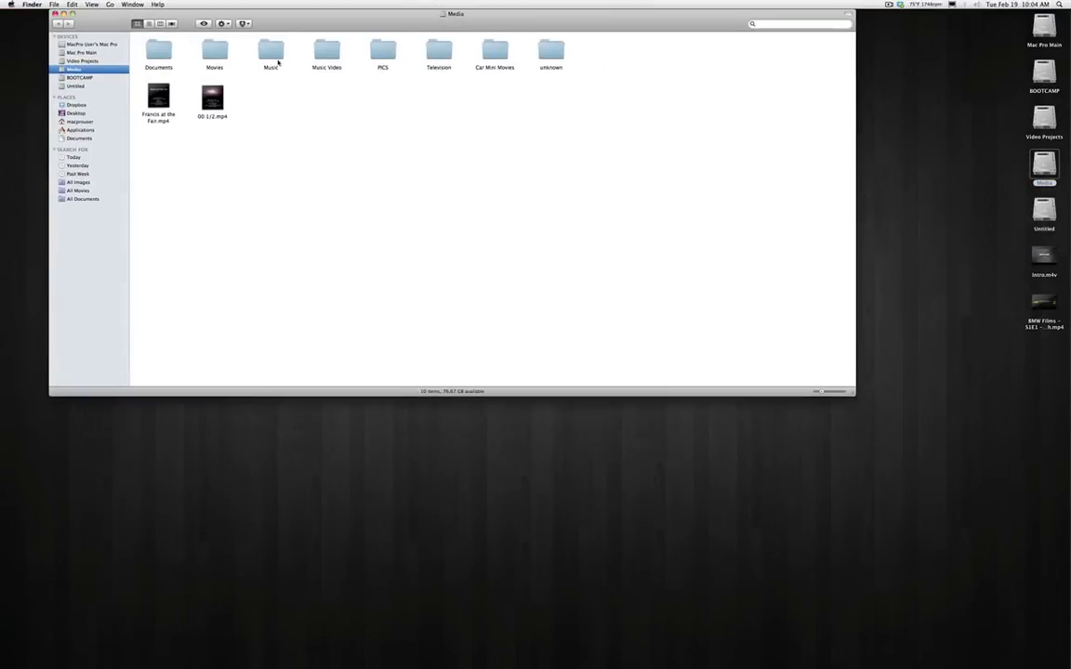
pyautogui.doubleClick(214, 48)
pyautogui.doubleClick(458, 49)
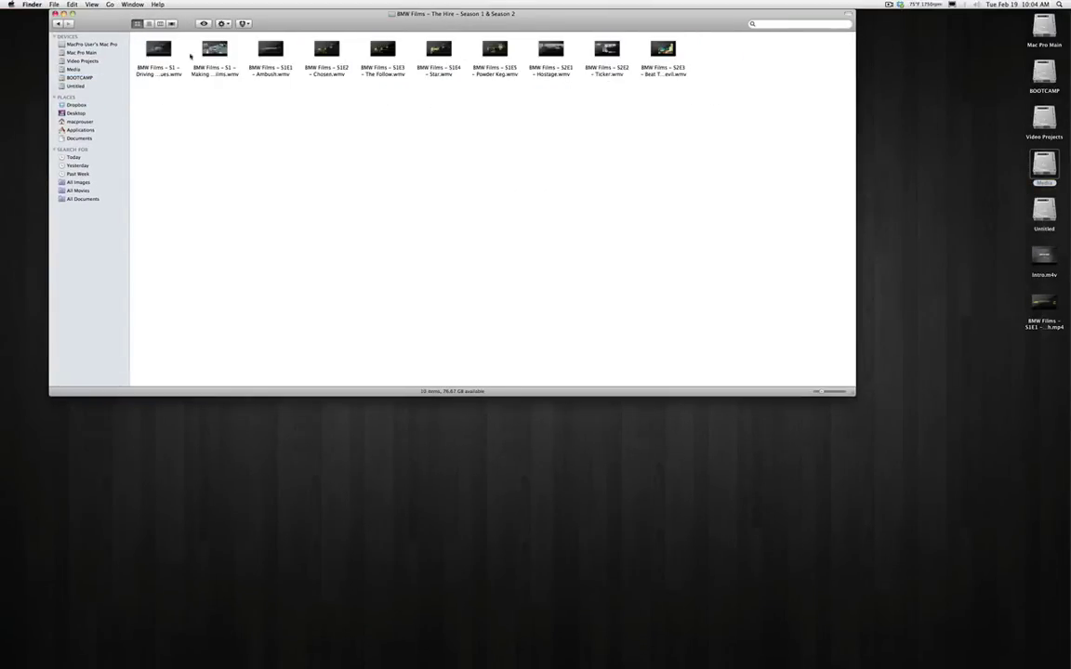
# Step: Compare file details of the S1E1 Ambush .wmv and the converted desktop Ambush .mp4
pyautogui.rightClick(160, 50)
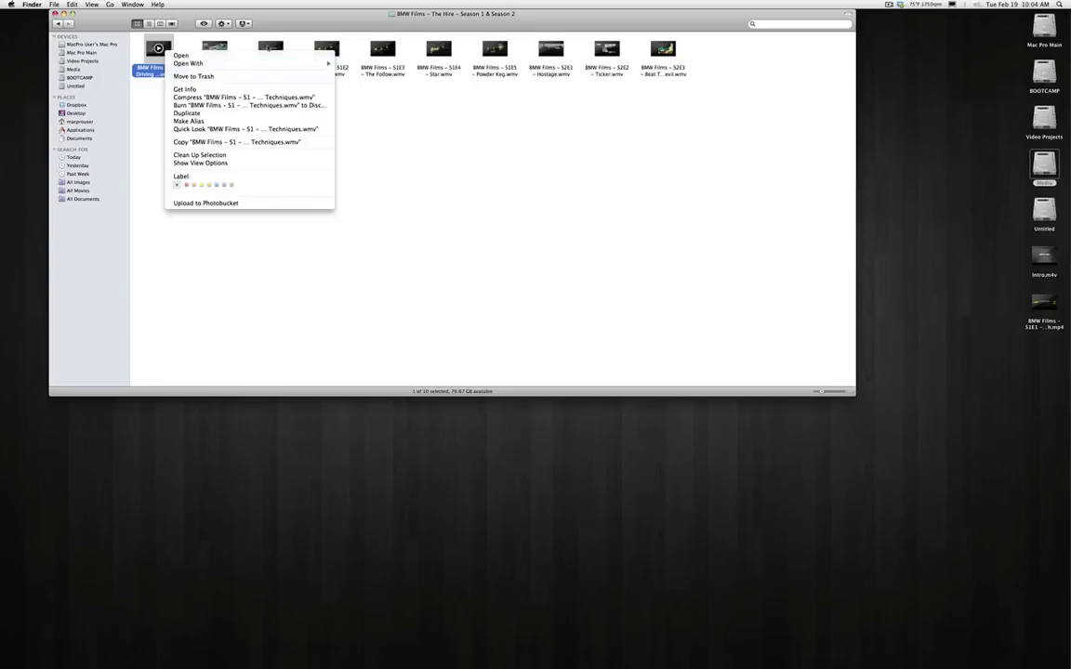
pyautogui.rightClick(270, 46)
pyautogui.click(279, 78)
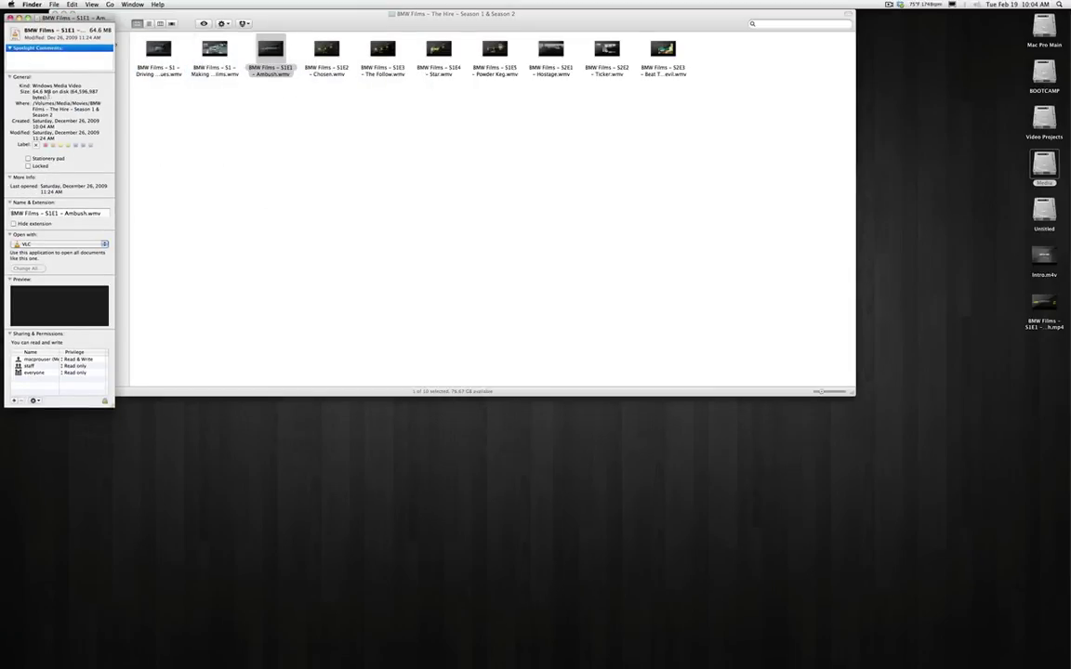
pyautogui.click(10, 17)
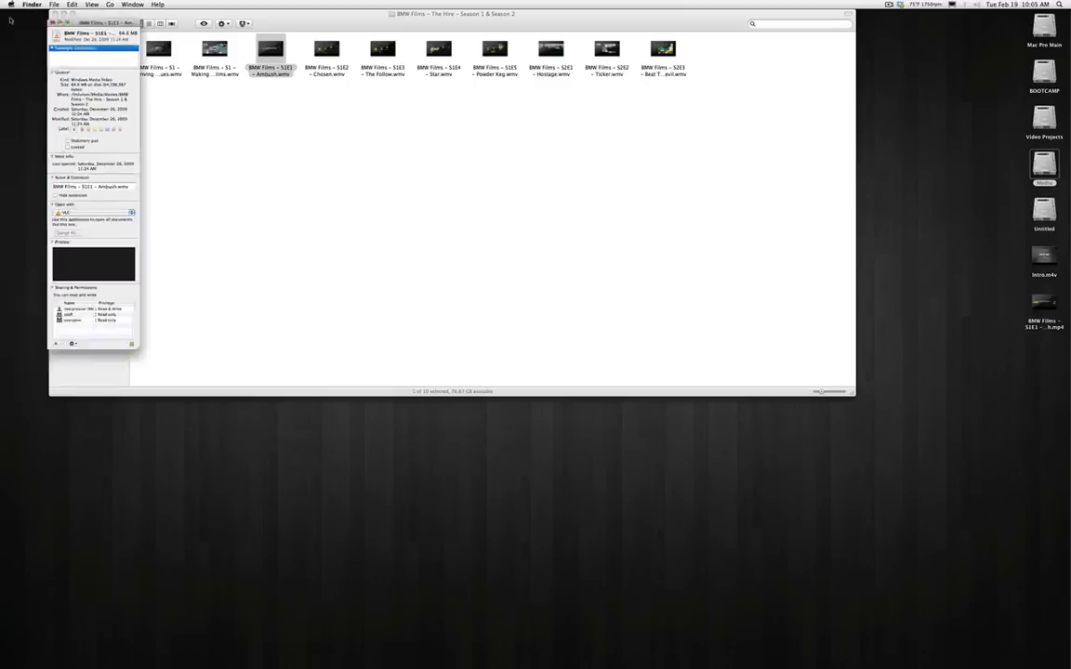
pyautogui.rightClick(1038, 309)
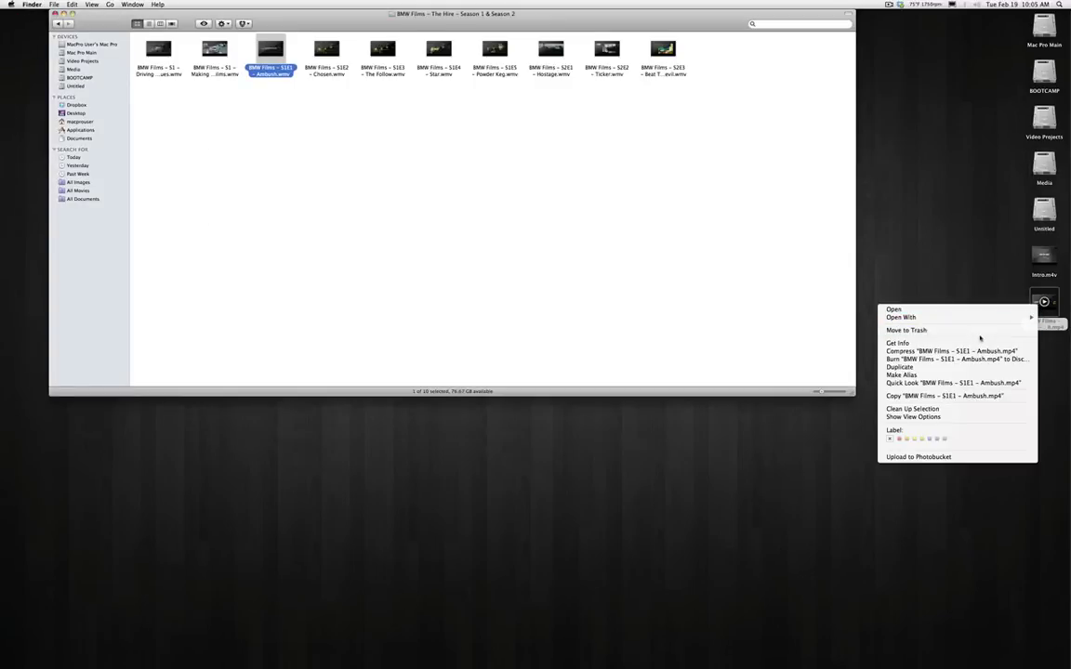
pyautogui.click(979, 344)
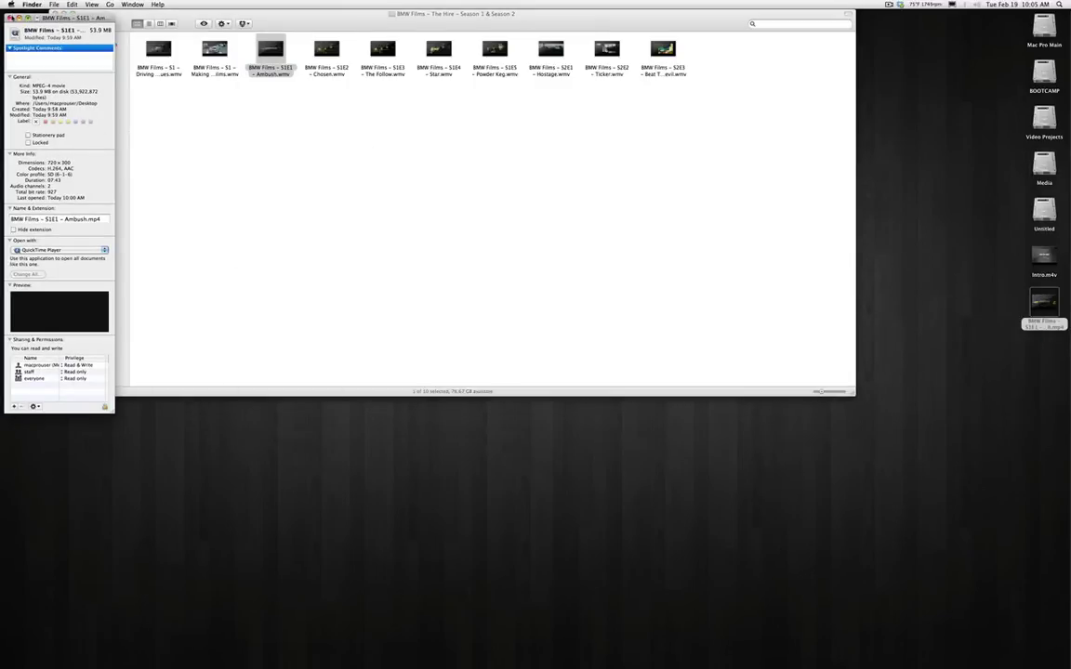
pyautogui.click(9, 17)
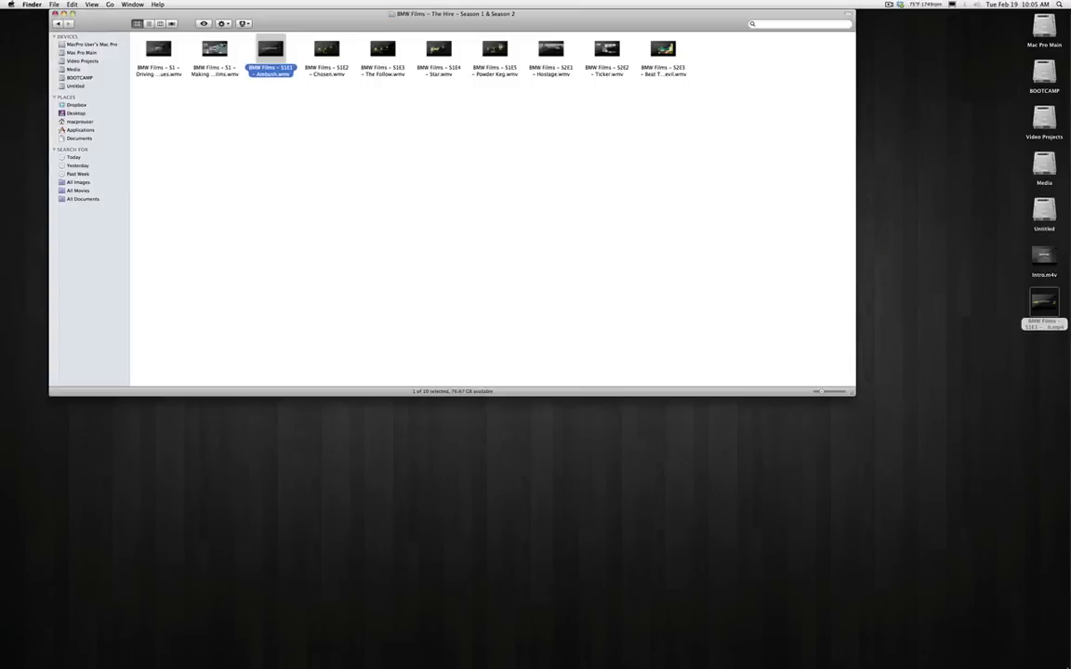
# Step: Launch HandBrake, load BMW Films – S1E2 – Chosen.wmv as source, and start encoding it
pyautogui.click(750, 649)
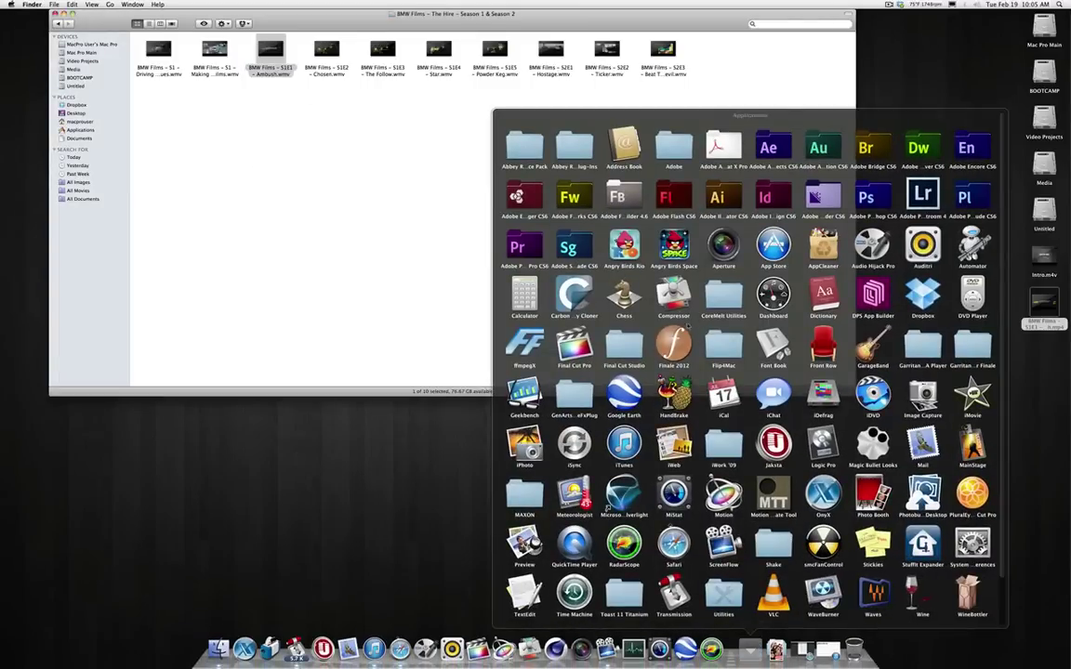
pyautogui.click(674, 398)
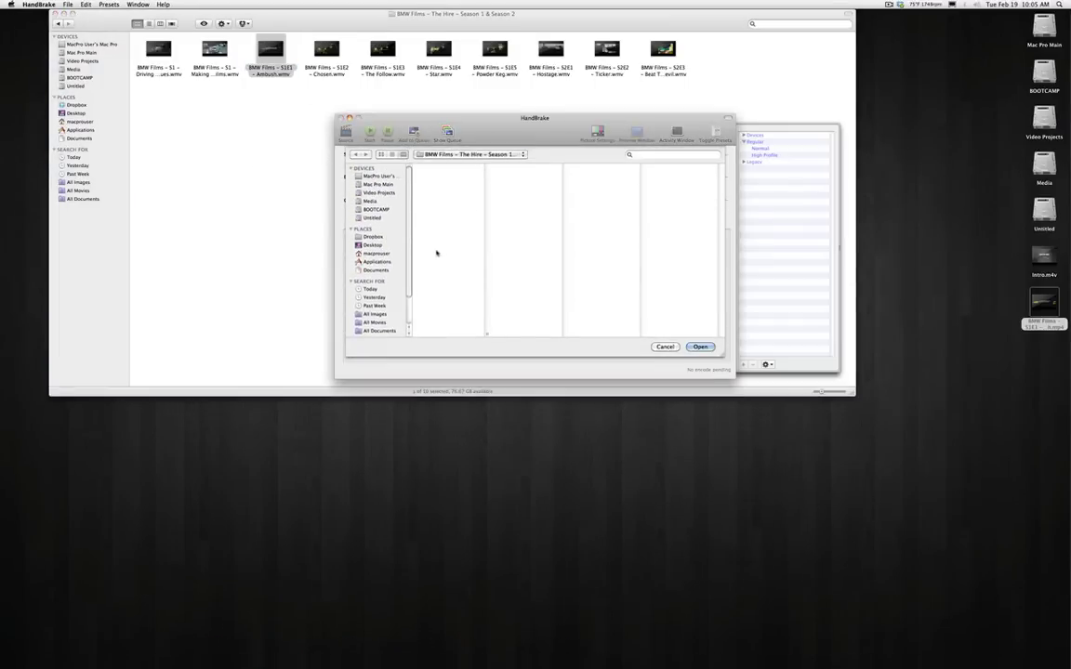
pyautogui.click(665, 347)
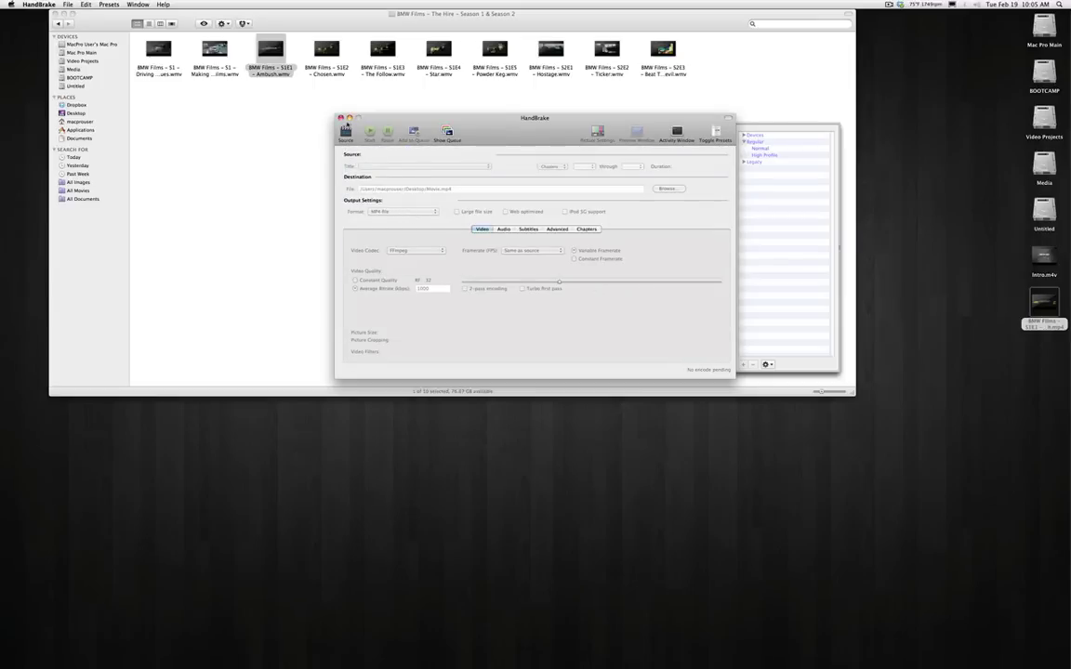
pyautogui.click(345, 133)
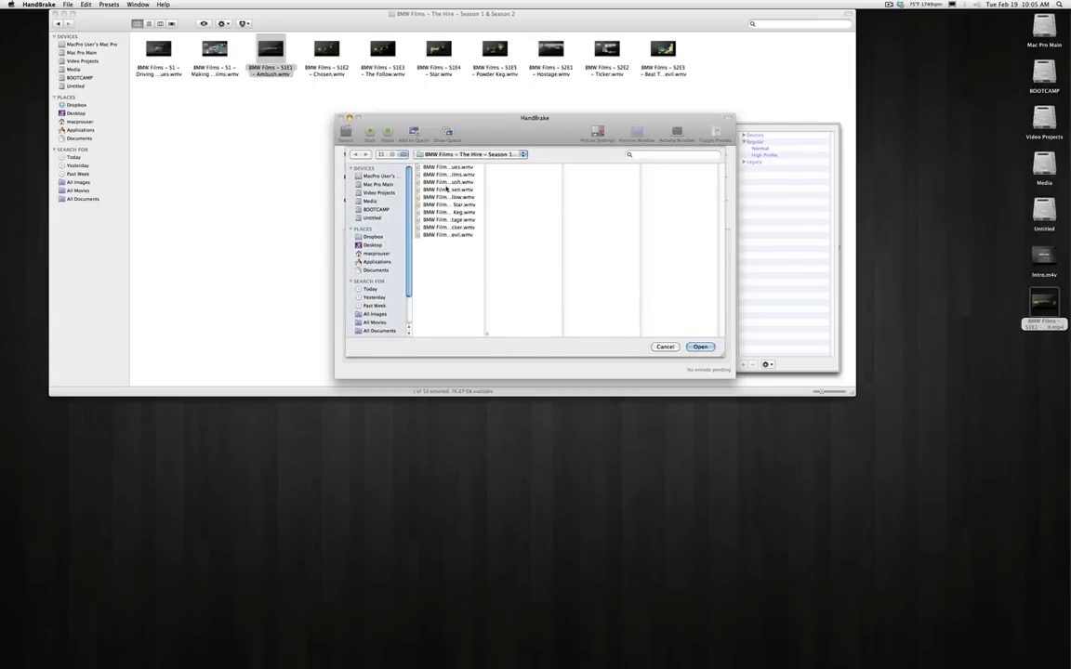
pyautogui.click(448, 189)
pyautogui.click(707, 347)
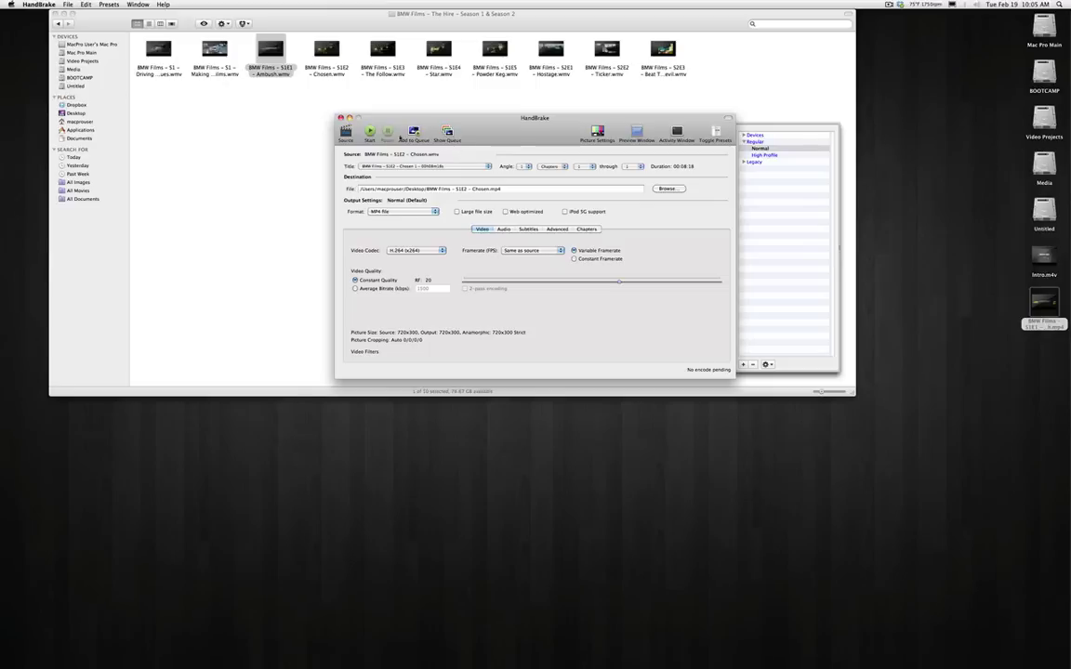
pyautogui.press('super+s')
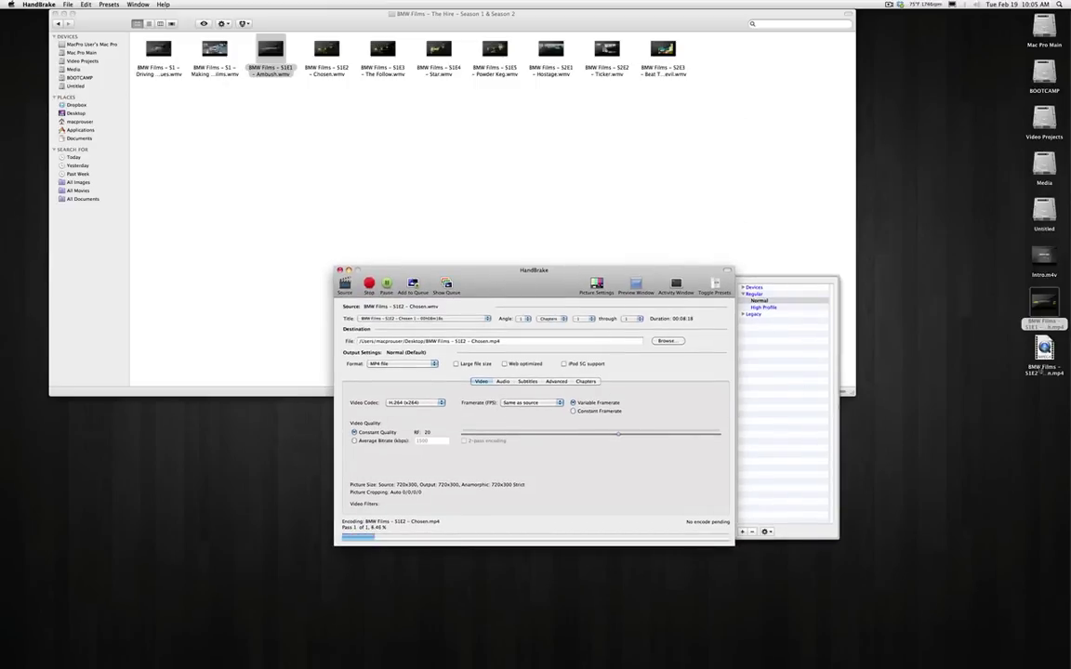
# Step: Compare the Chosen .wmv (56.6 MB) with the finished Chosen MP4 (39.7 MB), then close HandBrake
pyautogui.rightClick(333, 49)
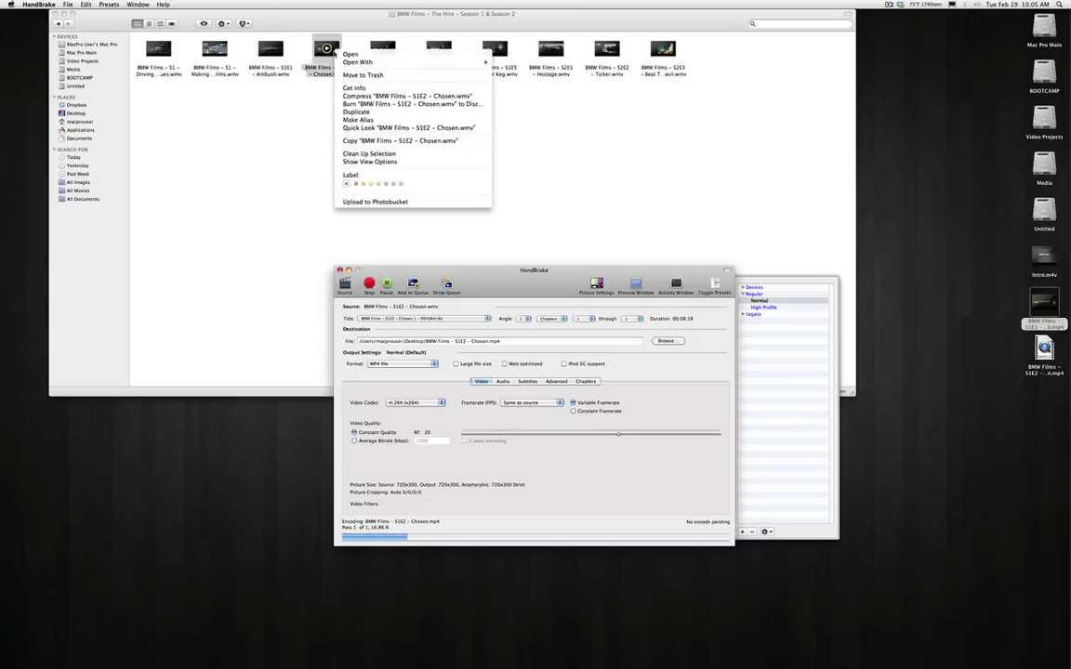
pyautogui.click(353, 87)
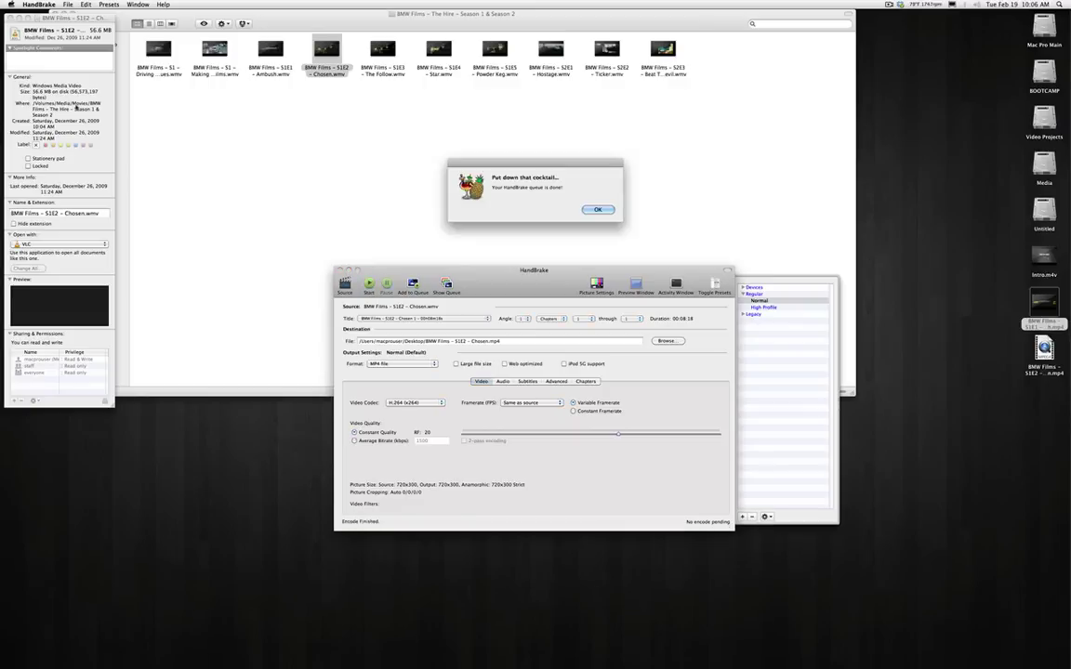
pyautogui.press('Return')
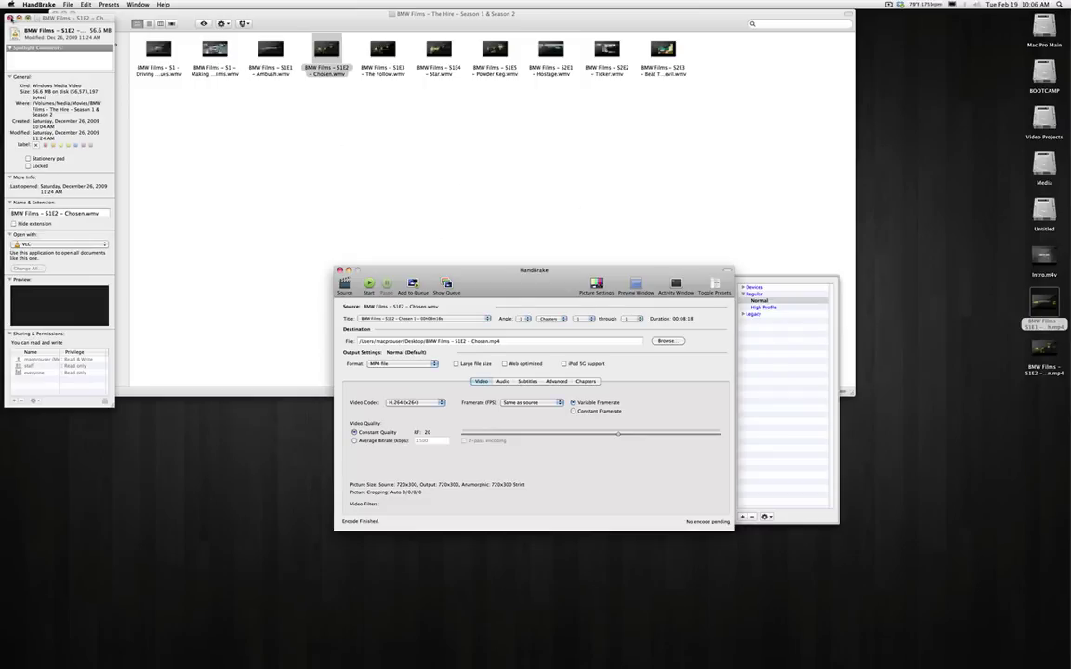
pyautogui.click(10, 18)
pyautogui.rightClick(1034, 355)
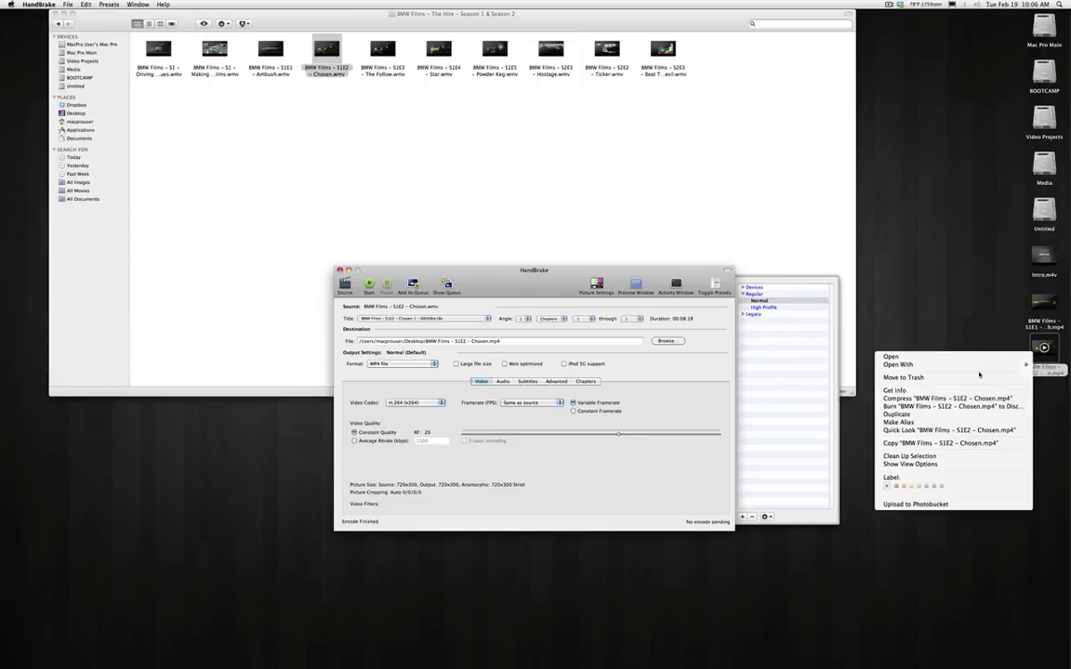
pyautogui.click(965, 390)
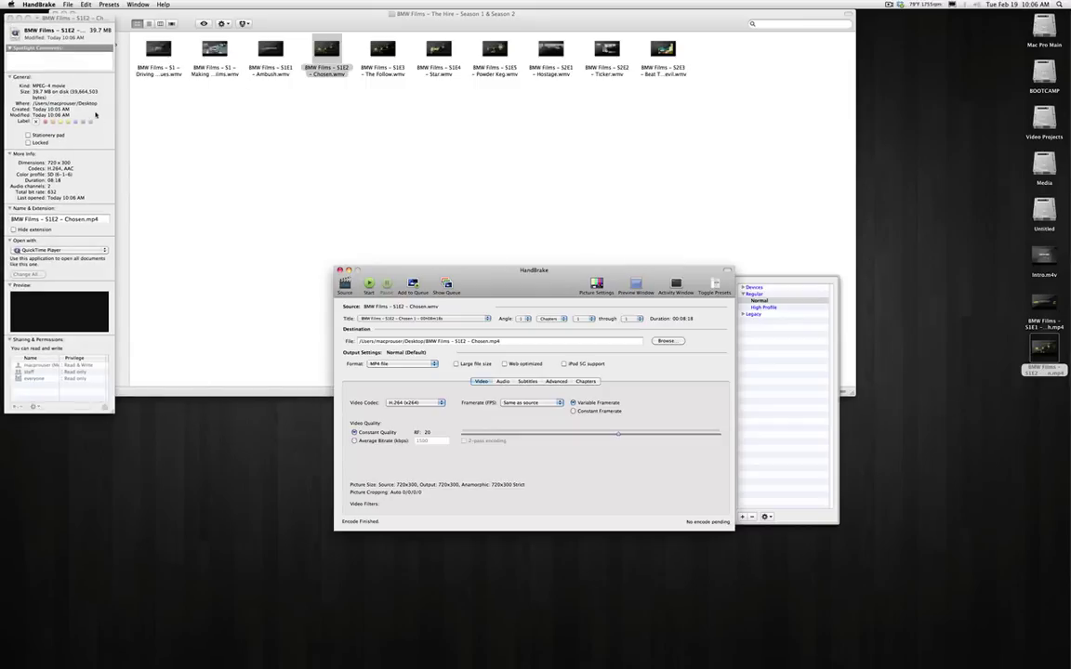
pyautogui.click(10, 18)
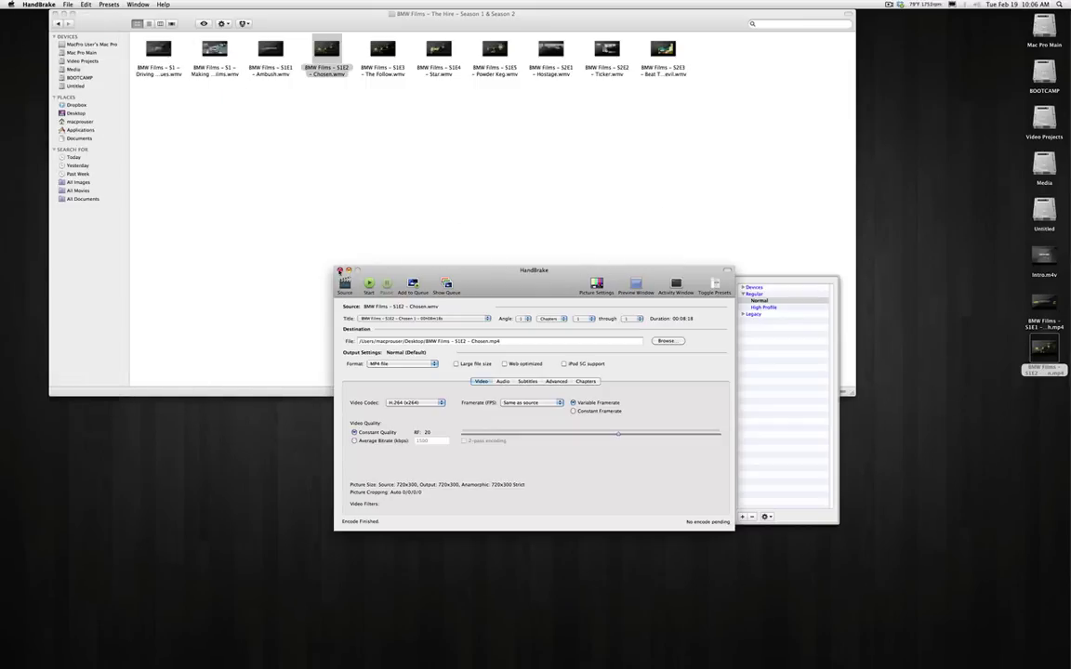
pyautogui.click(339, 270)
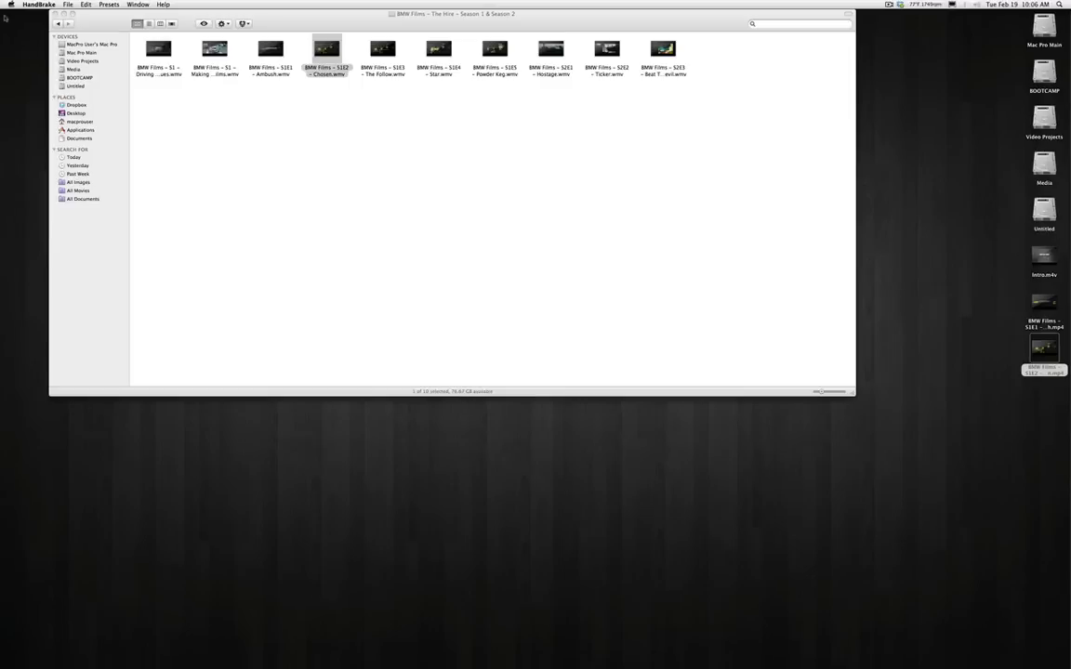
# Step: Return to the Media drive's top level, glance into Music, and select the Television, PICS and Music folders
pyautogui.click(57, 25)
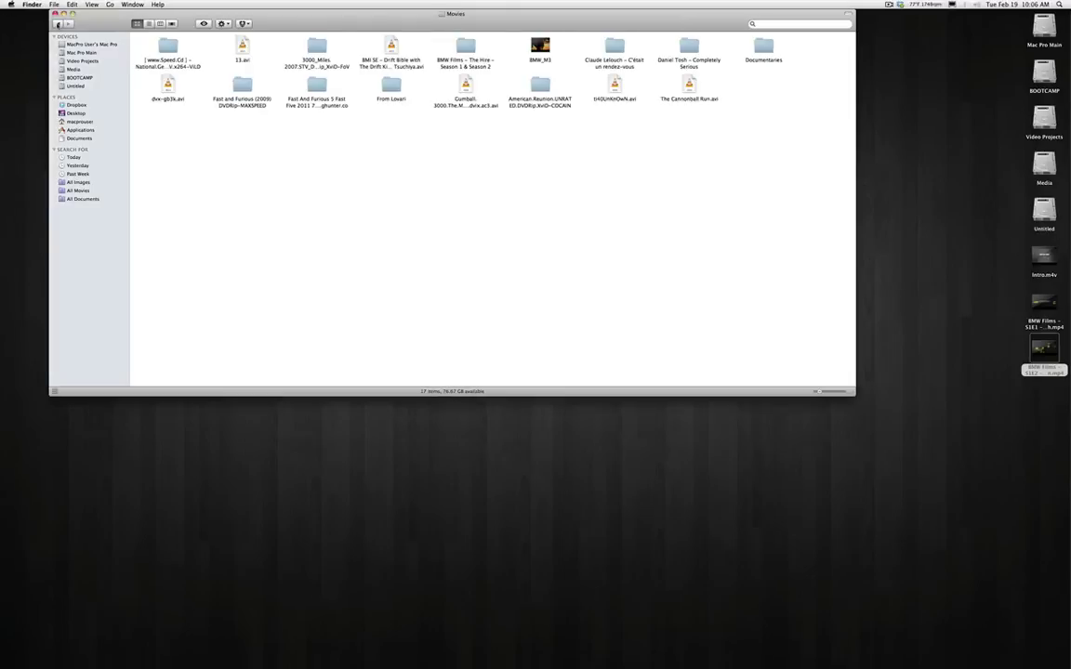
pyautogui.click(58, 25)
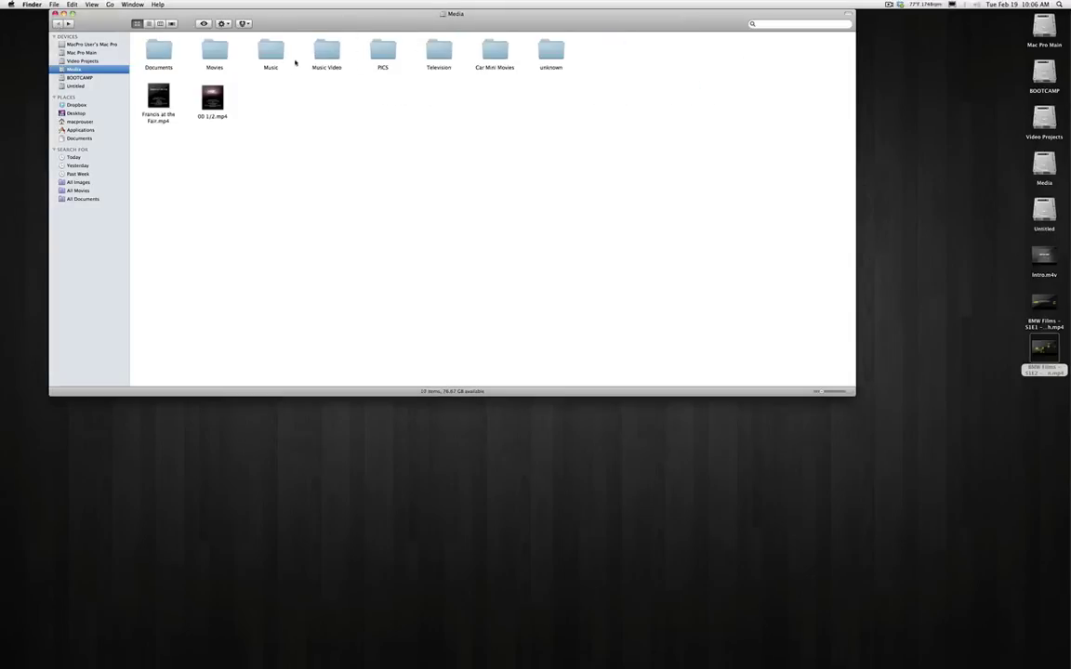
pyautogui.doubleClick(267, 51)
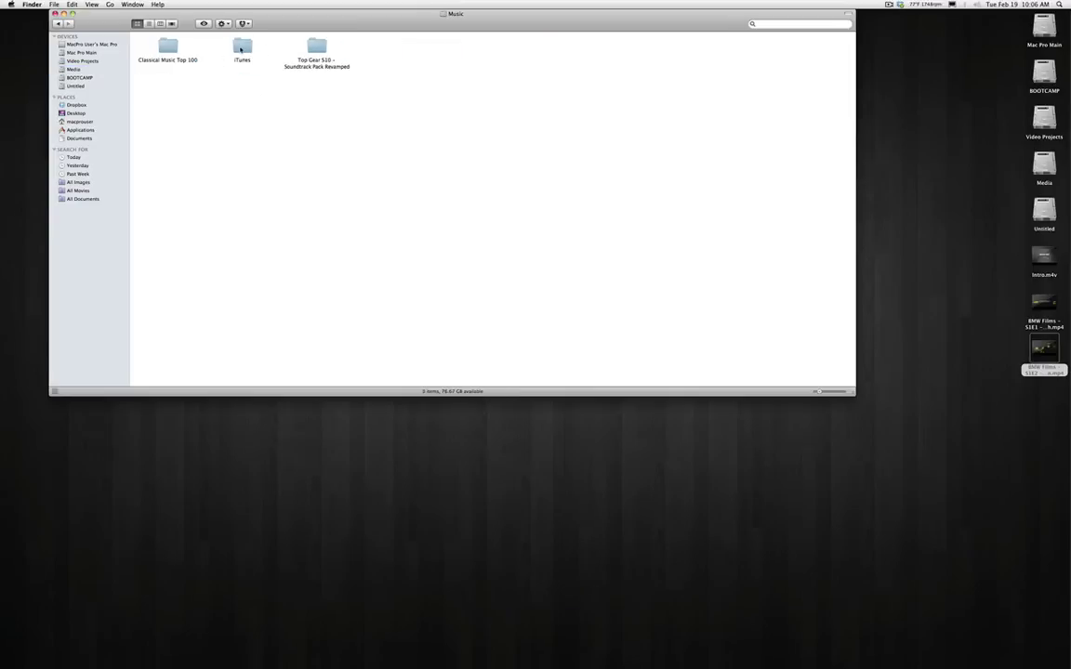
pyautogui.click(241, 48)
pyautogui.click(62, 24)
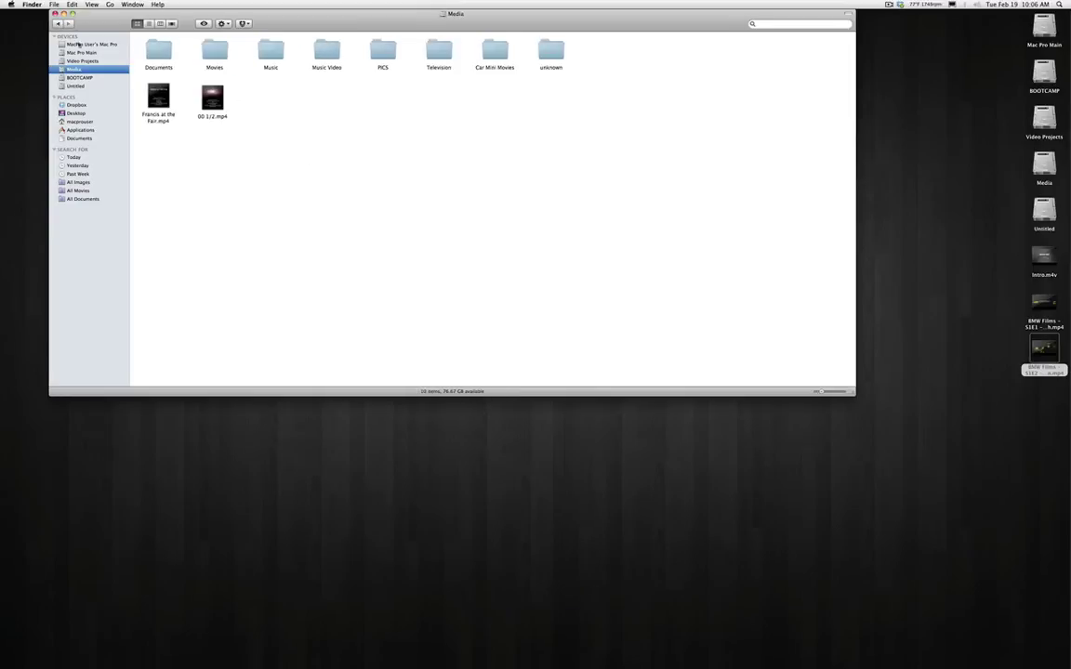
pyautogui.click(443, 52)
pyautogui.click(386, 49)
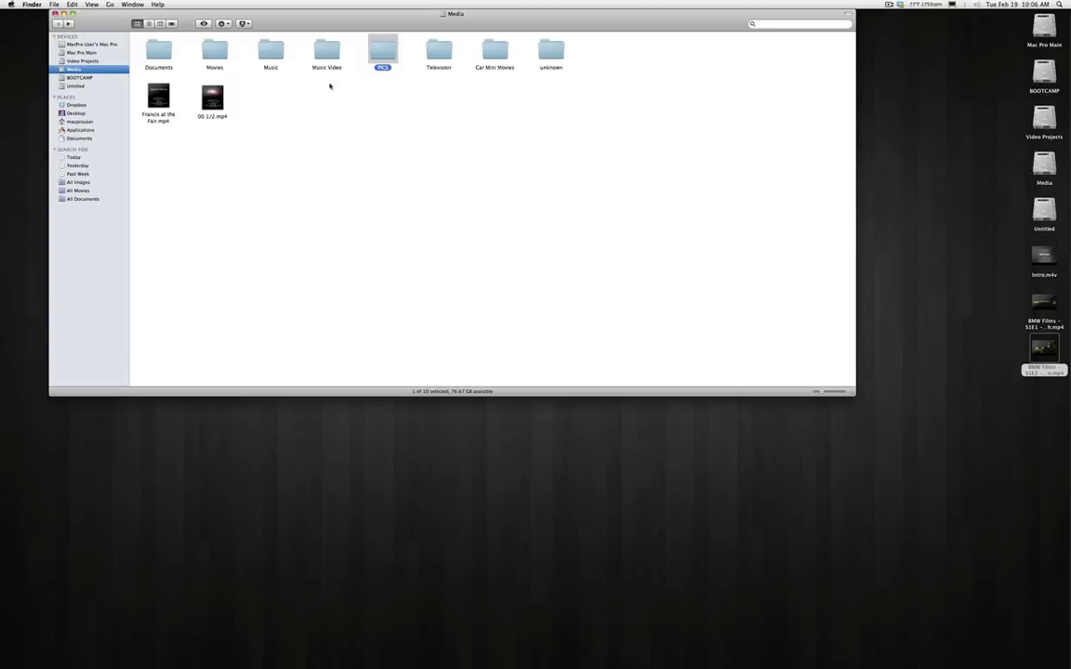
pyautogui.click(272, 60)
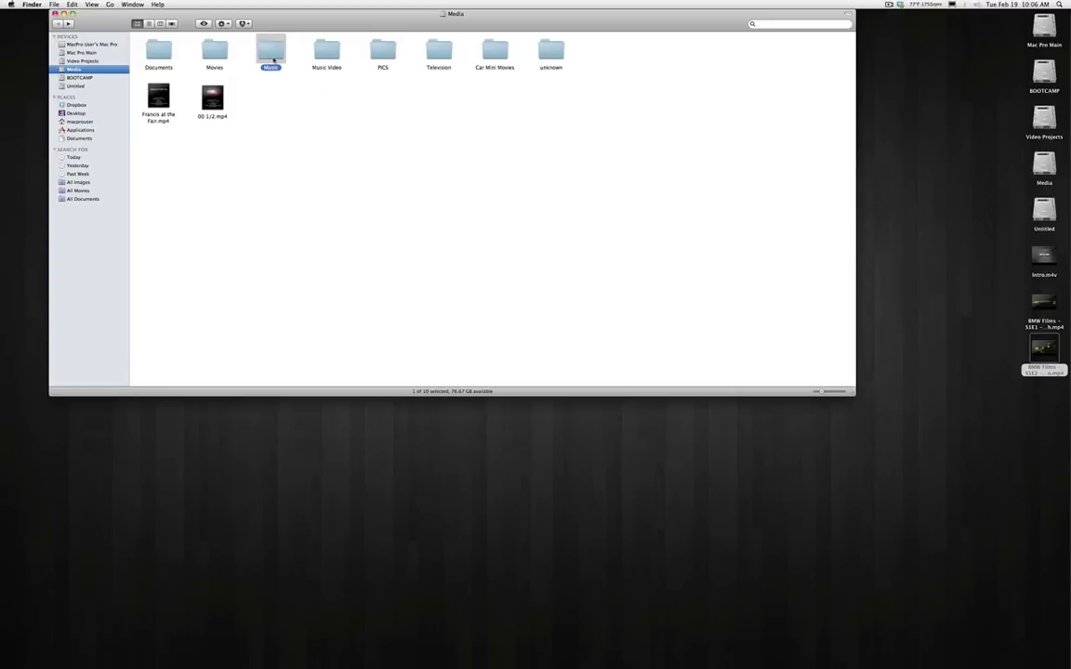